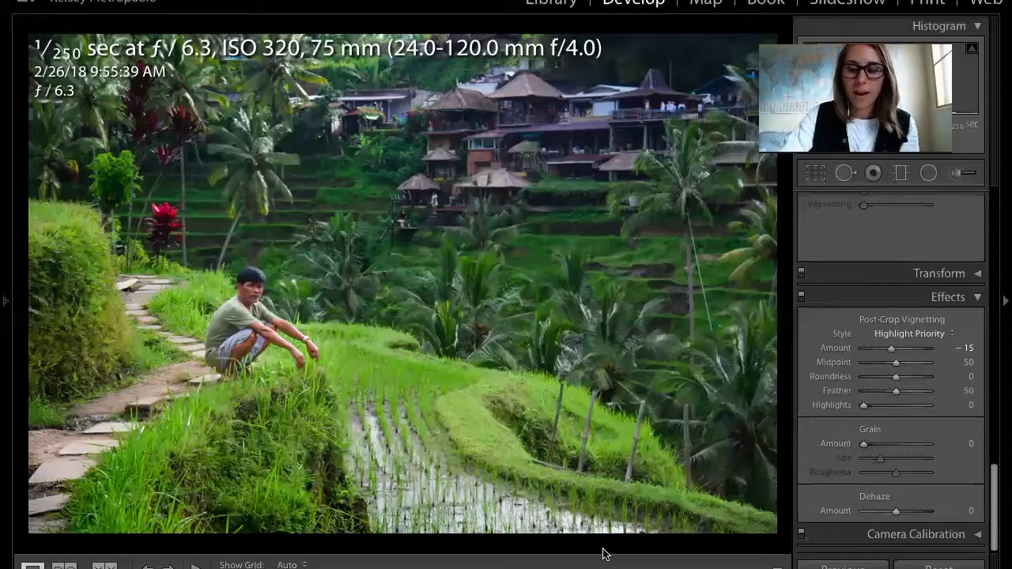
- Compare the edited rice terrace photo with its original version
{"action": "key", "text": "backslash"}
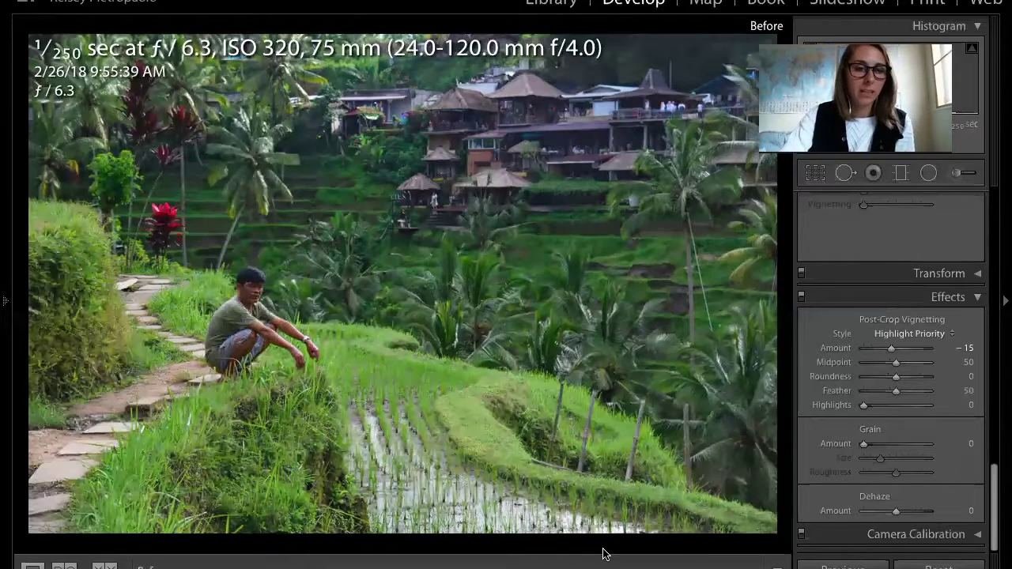
{"action": "key", "text": "backslash"}
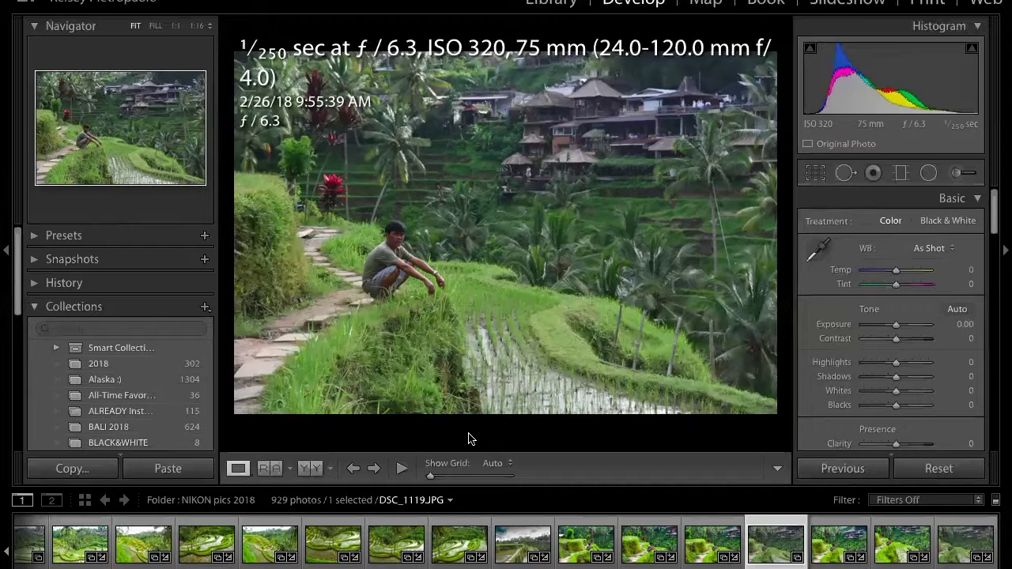
- Hide the navigator side panels and filmstrip, and add a slightly tilted graduated filter over the grassy lower foreground
{"action": "key", "text": "F7"}
{"action": "key", "text": "F6"}
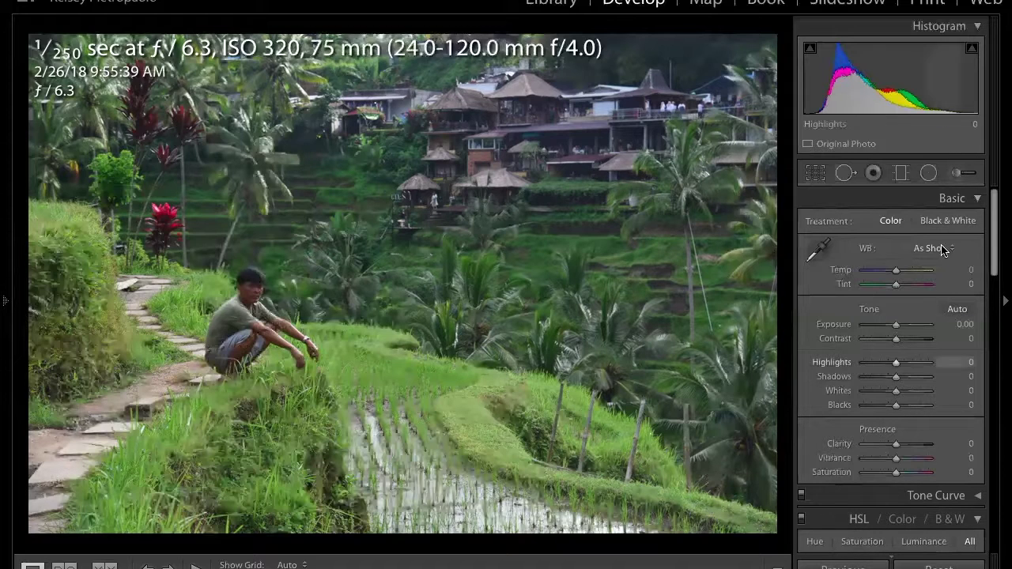
{"action": "left_click", "coordinate": [900, 174]}
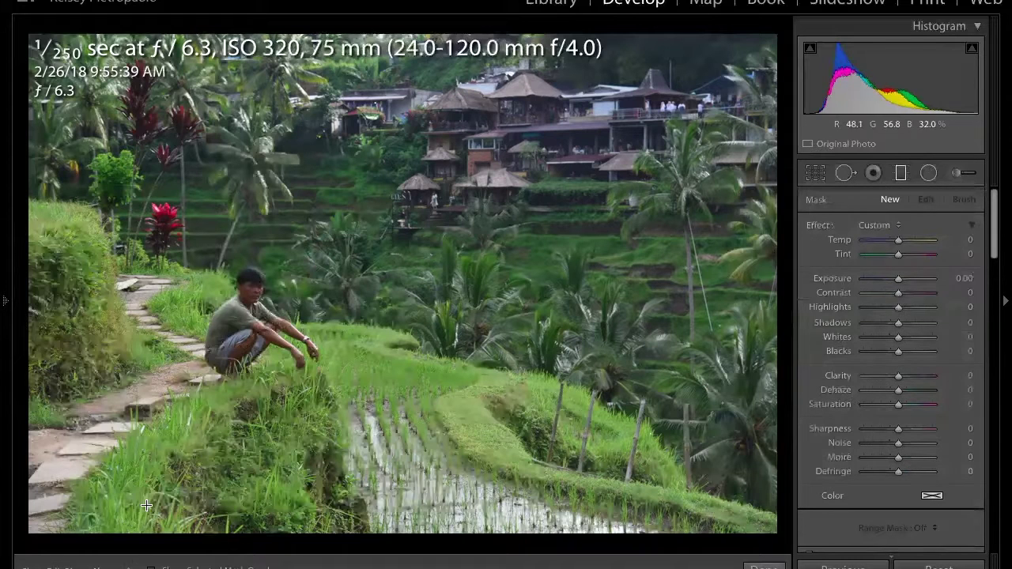
{"action": "left_click_drag", "start_coordinate": [137, 535], "coordinate": [179, 356]}
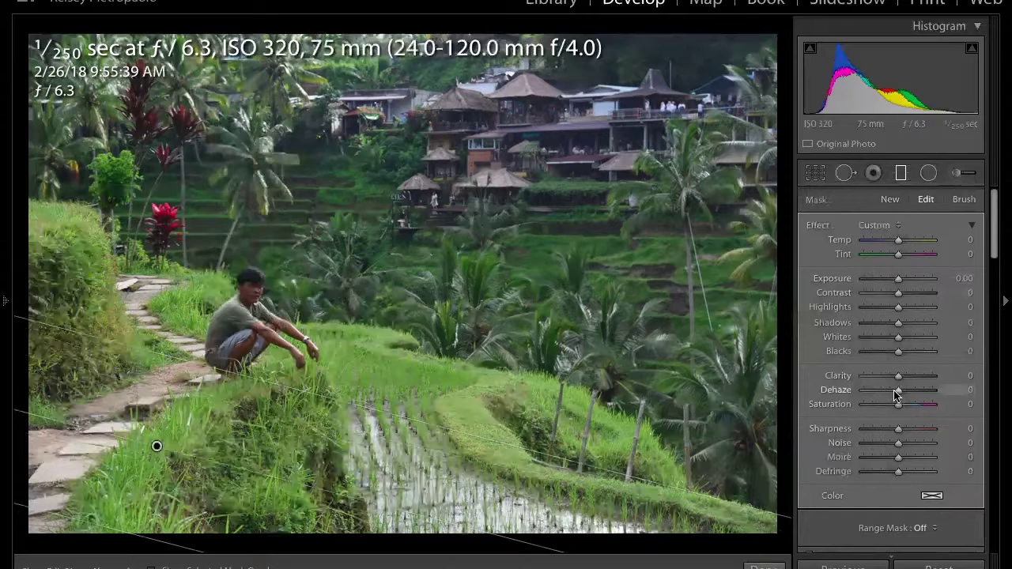
- Set the graduated filter's Dehaze to 70 and Sharpness to 62, and finish the filter
{"action": "left_click_drag", "start_coordinate": [909, 393], "coordinate": [966, 390]}
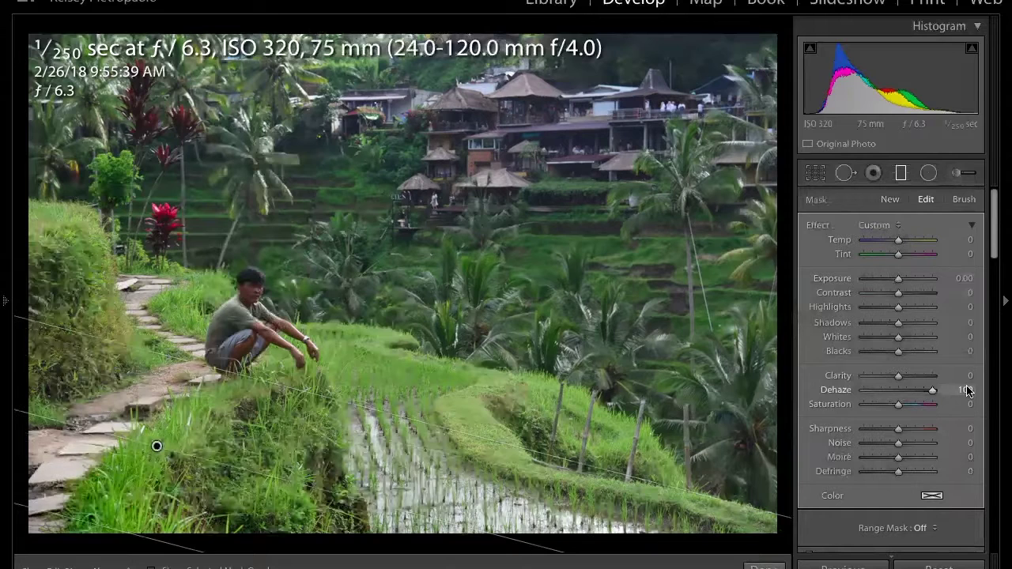
{"action": "left_click_drag", "start_coordinate": [966, 391], "coordinate": [921, 393]}
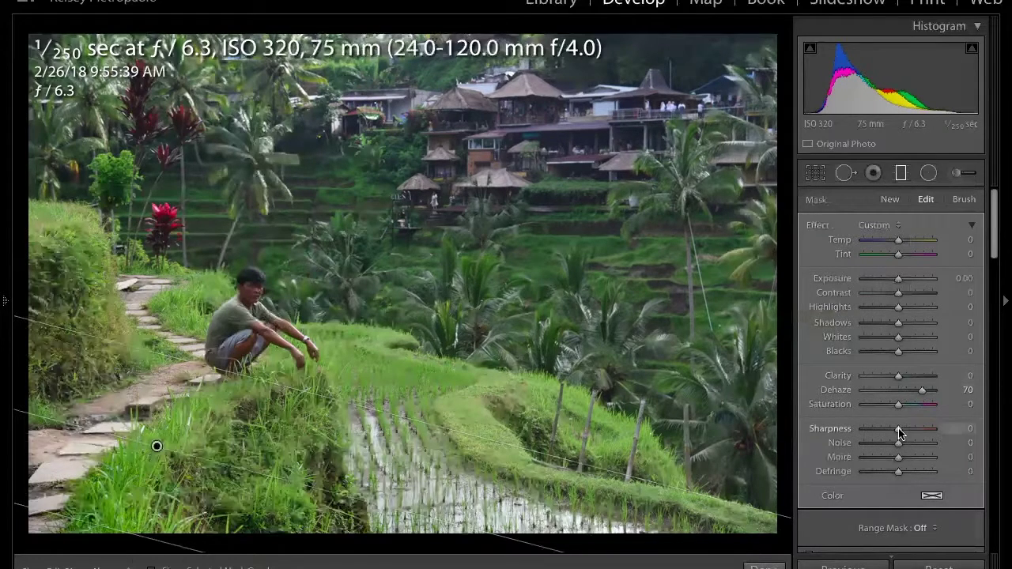
{"action": "left_click_drag", "start_coordinate": [899, 431], "coordinate": [921, 434]}
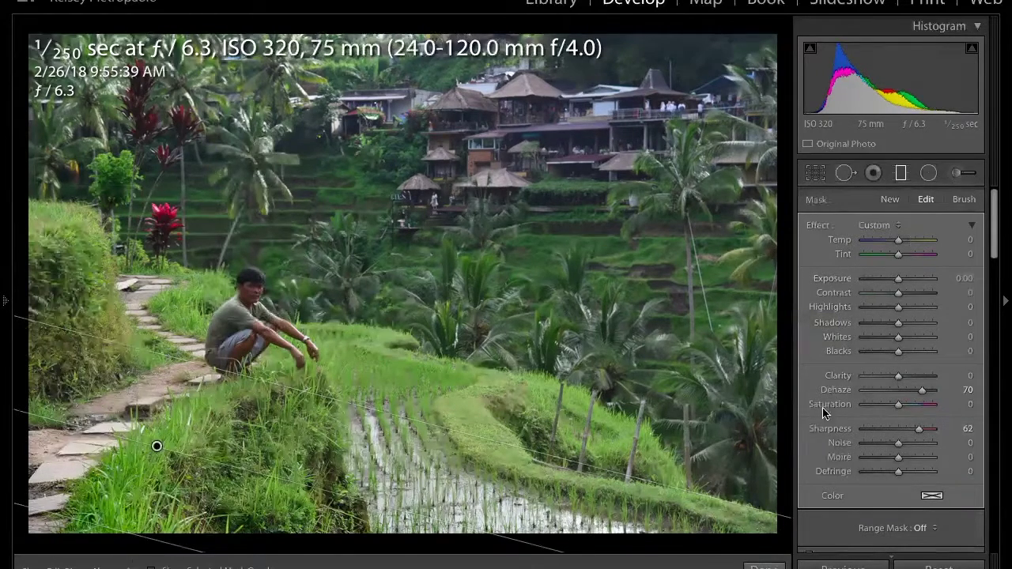
{"action": "left_click", "coordinate": [762, 567]}
- Compare the photo before and after the graduated filter adjustment
{"action": "key", "text": "backslash"}
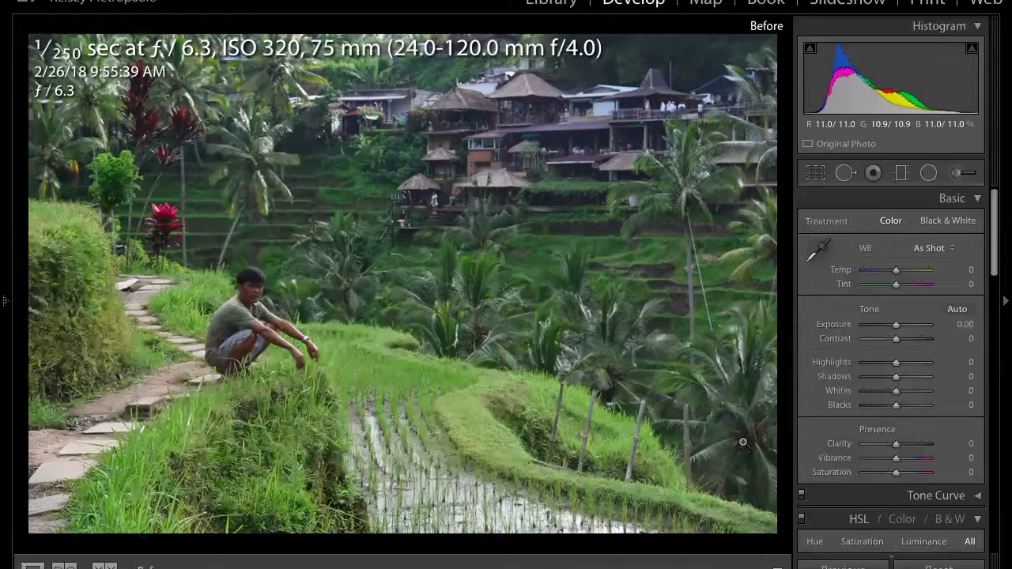
{"action": "key", "text": "backslash"}
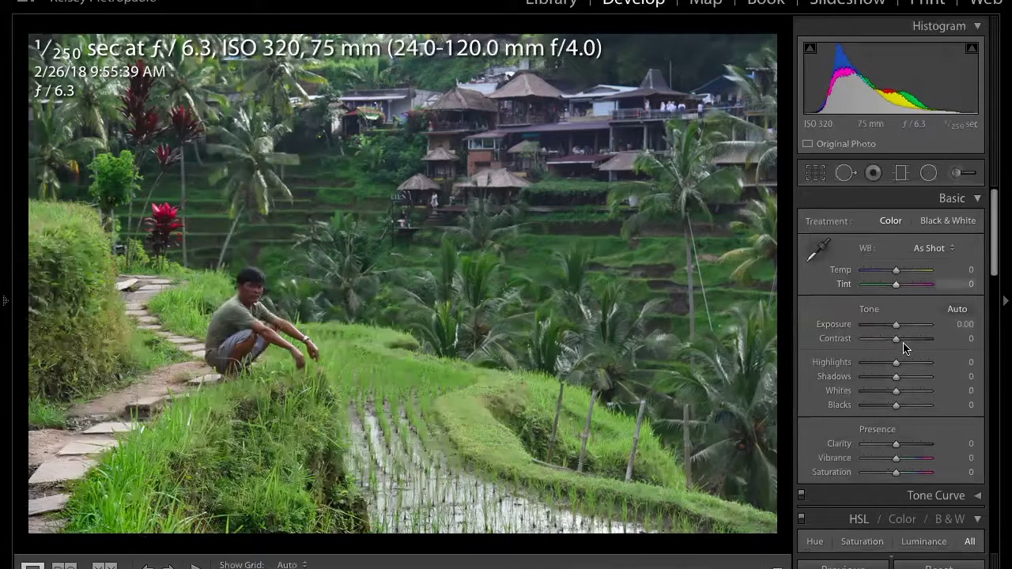
- Set the photo's overall Exposure to +0.30 and Contrast to +25
{"action": "key", "text": "period"}
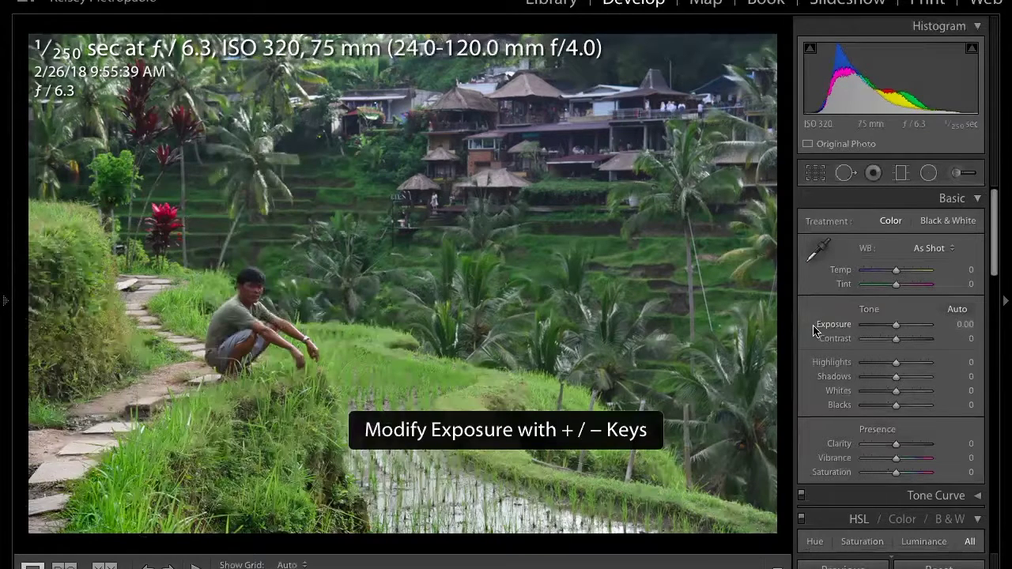
{"action": "key", "text": "plus"}
{"action": "key", "text": "plus"}
{"action": "key", "text": "plus"}
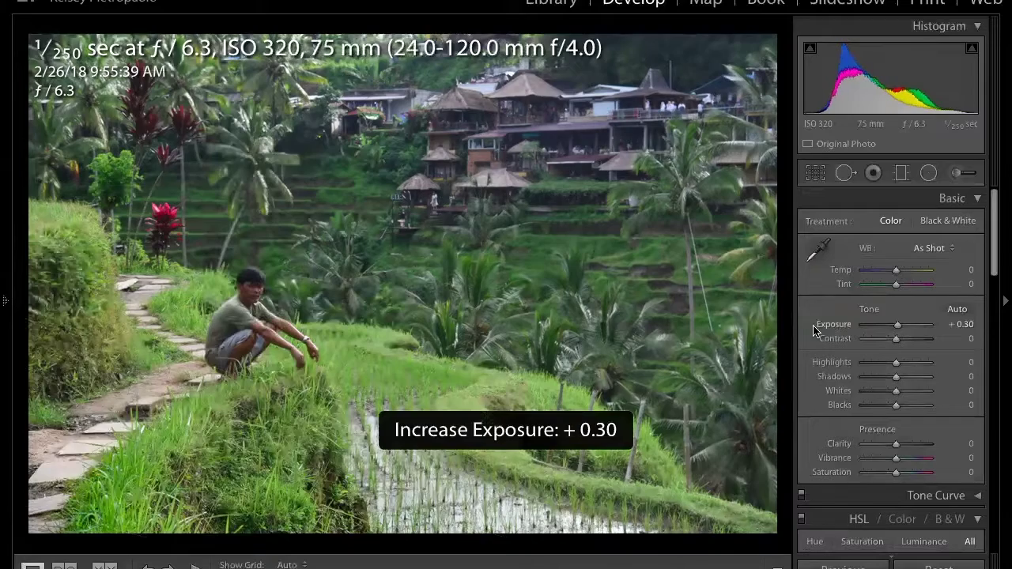
{"action": "mouse_move", "coordinate": [895, 340]}
{"action": "left_mouse_down"}
{"action": "mouse_move", "coordinate": [919, 341]}
{"action": "mouse_move", "coordinate": [903, 341]}
{"action": "left_mouse_up"}
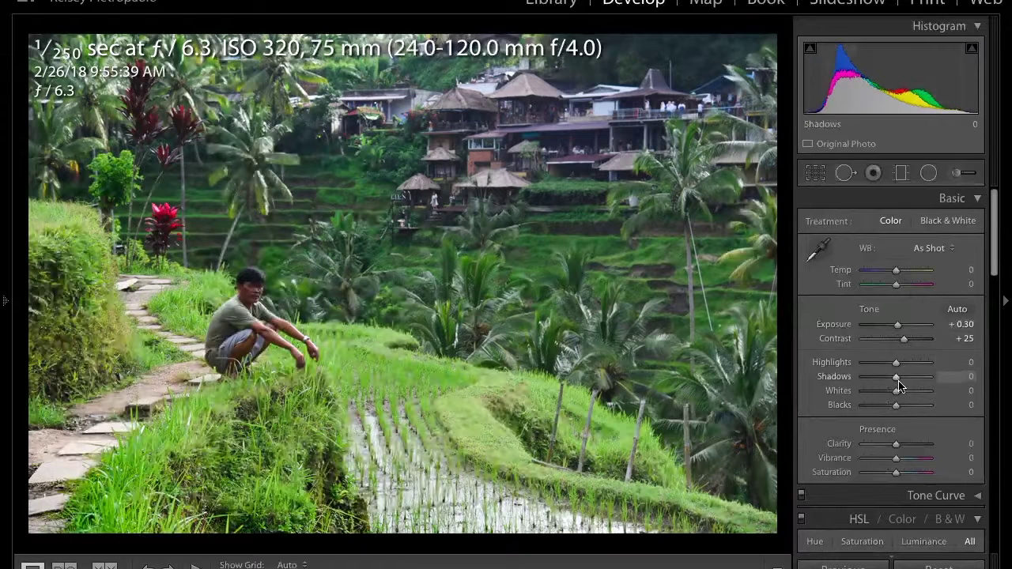
- Set Shadows to +72 and Whites to +20, and turn off the highlight clipping overlay
{"action": "mouse_move", "coordinate": [896, 384]}
{"action": "left_mouse_down"}
{"action": "mouse_move", "coordinate": [922, 380]}
{"action": "mouse_move", "coordinate": [900, 397]}
{"action": "left_mouse_up"}
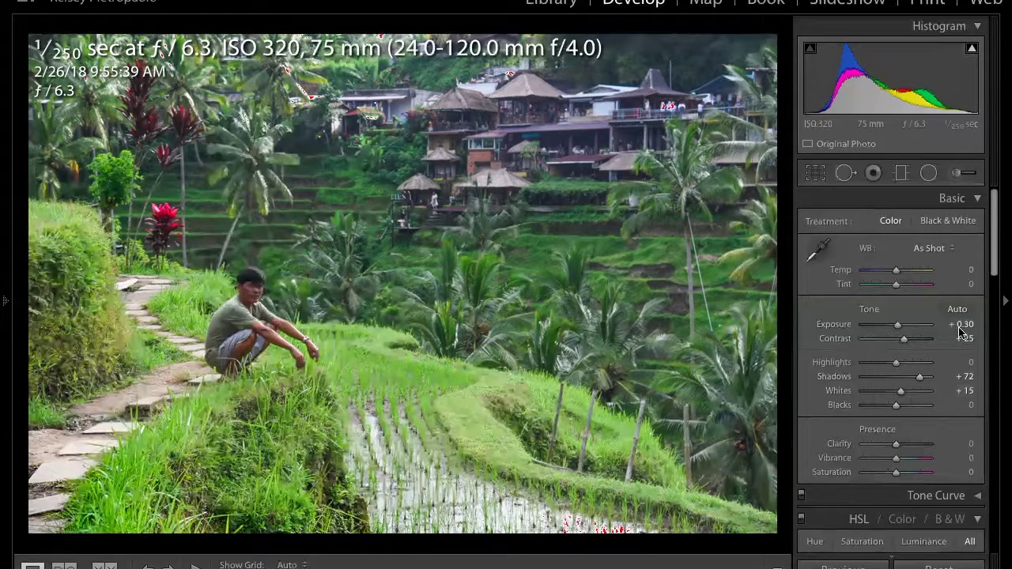
{"action": "left_click", "coordinate": [973, 51]}
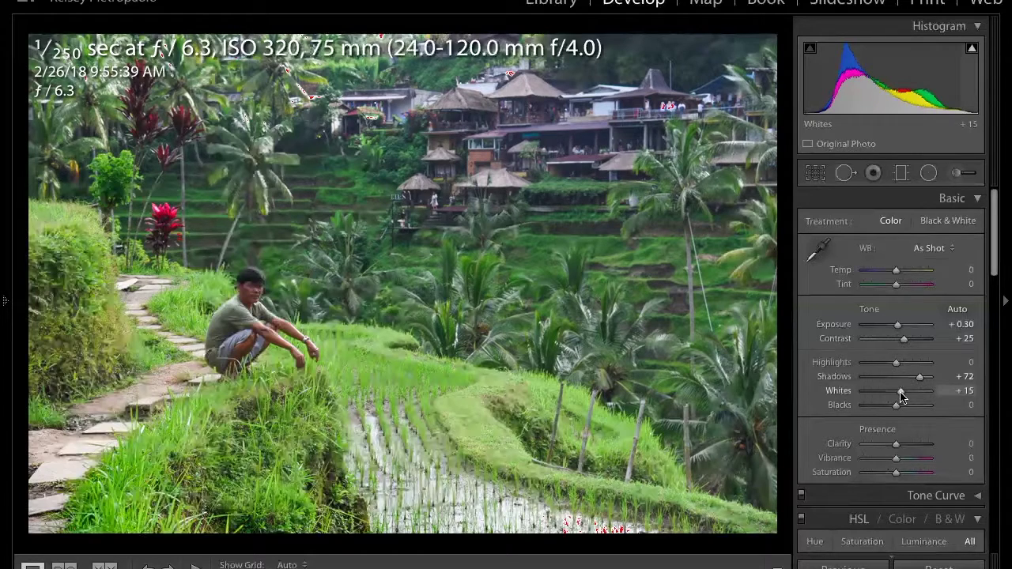
{"action": "left_click_drag", "start_coordinate": [902, 396], "coordinate": [904, 398]}
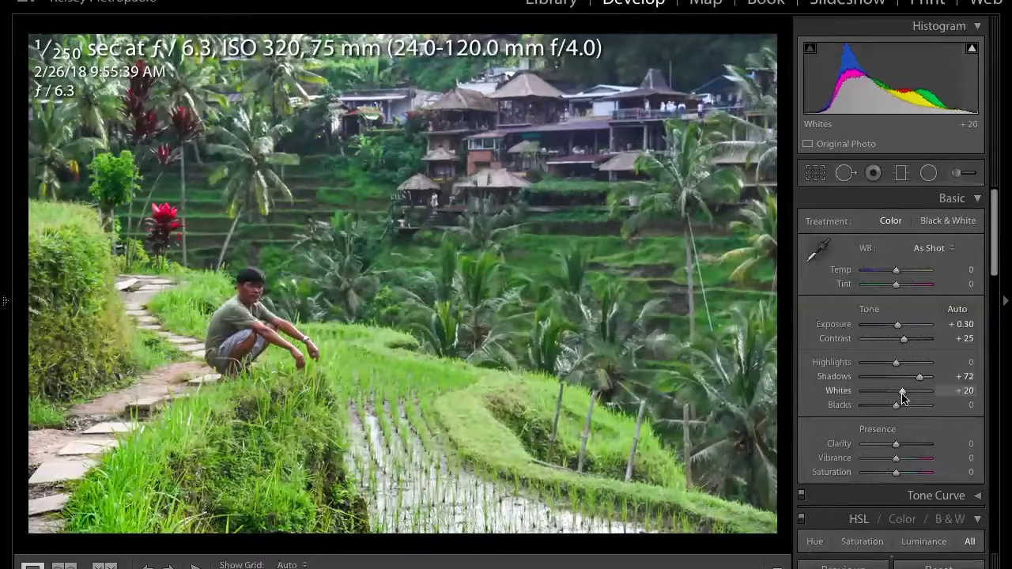
- Deepen the photo's darkest tones by setting Blacks to −22
{"action": "left_click_drag", "start_coordinate": [895, 405], "coordinate": [883, 411]}
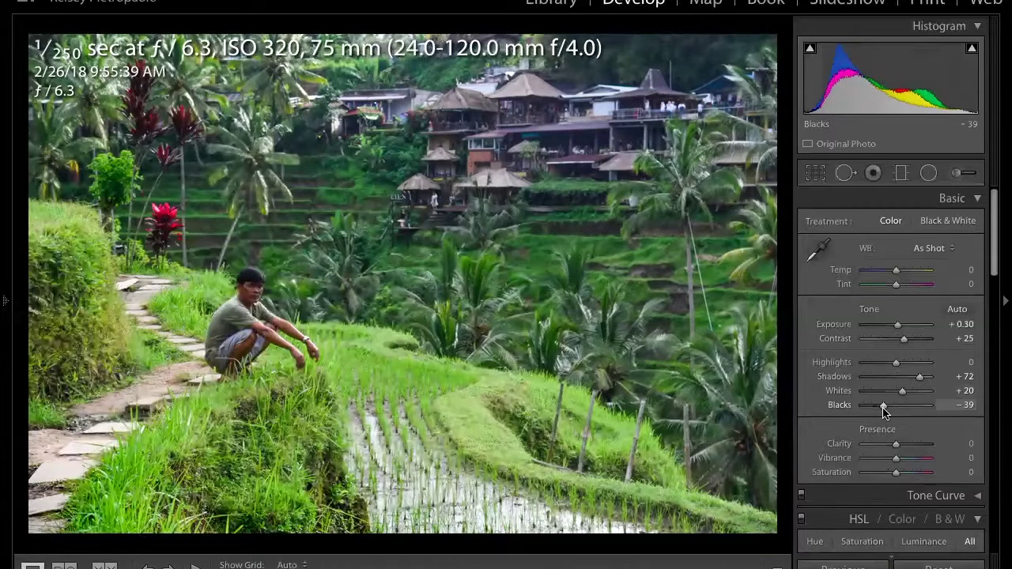
{"action": "left_click_drag", "start_coordinate": [883, 406], "coordinate": [887, 404]}
{"action": "mouse_move", "coordinate": [886, 405]}
{"action": "left_mouse_down"}
{"action": "mouse_move", "coordinate": [869, 406]}
{"action": "mouse_move", "coordinate": [889, 406]}
{"action": "left_mouse_up"}
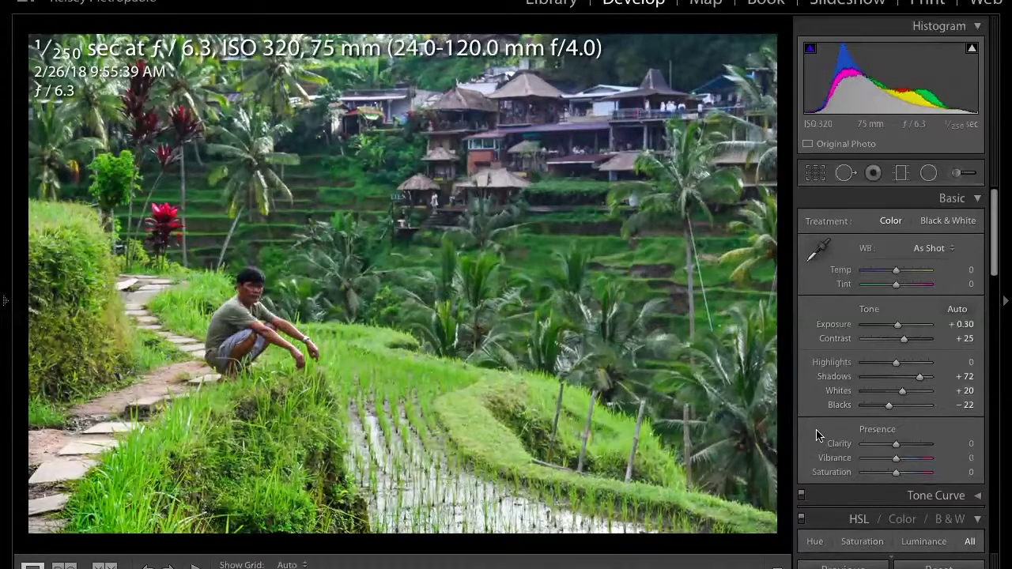
- Set the photo's Vibrance to +22 and Saturation to −5
{"action": "scroll", "coordinate": [818, 435], "scroll_direction": "down", "scroll_amount": 2}
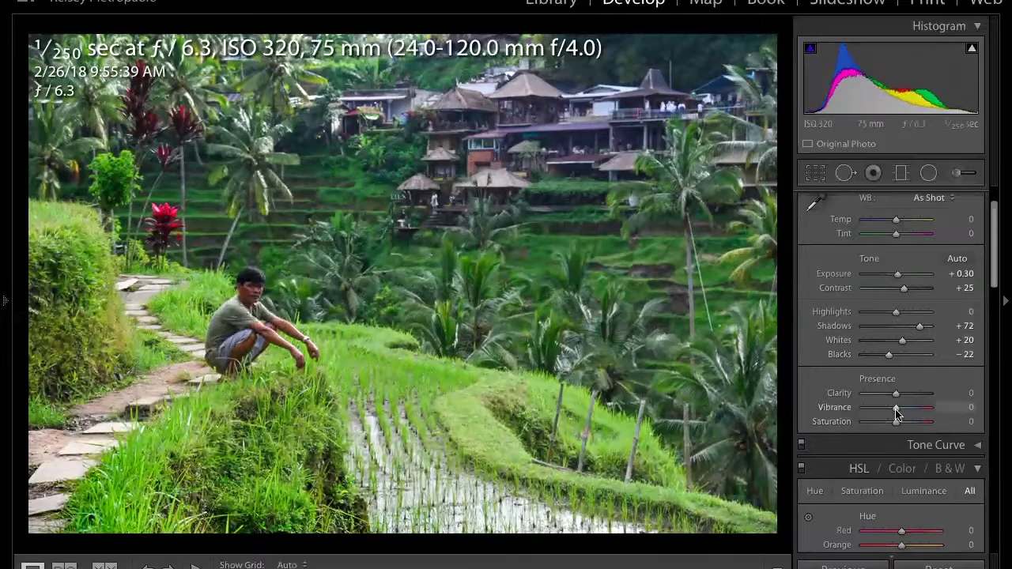
{"action": "left_click_drag", "start_coordinate": [900, 411], "coordinate": [904, 411]}
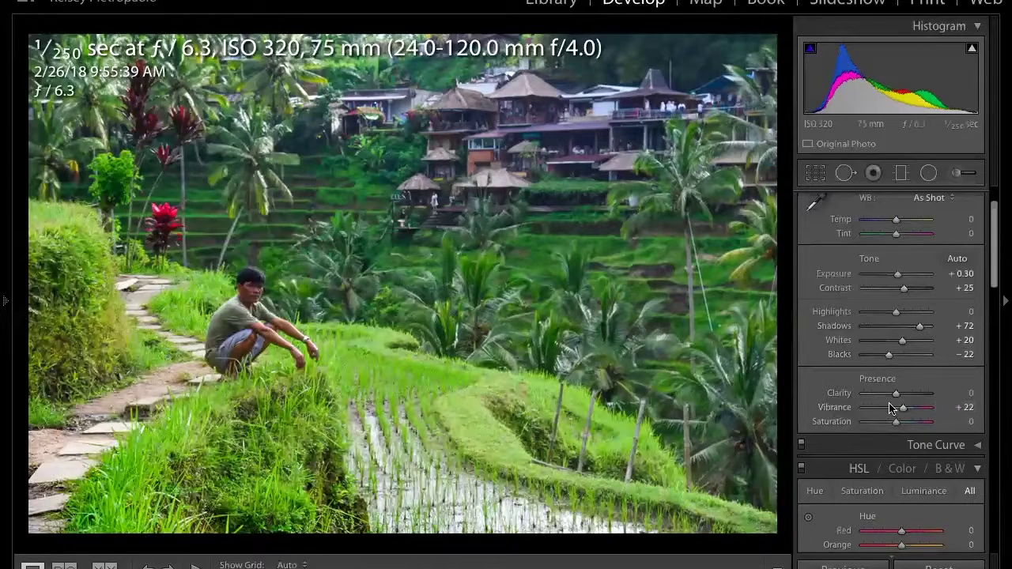
{"action": "left_click_drag", "start_coordinate": [895, 422], "coordinate": [893, 425]}
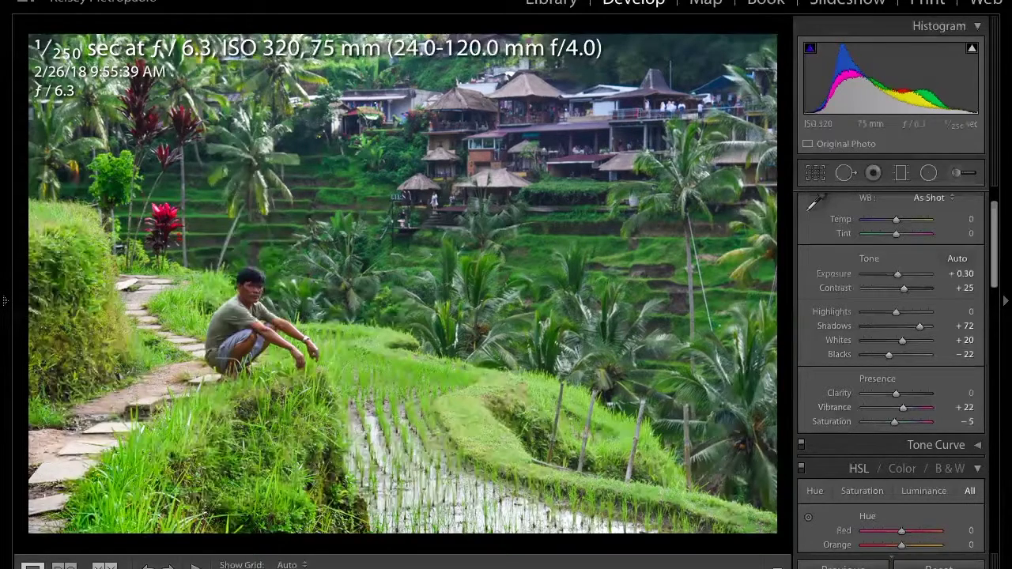
- Compare the original and the edited photo side by side and in single view
{"action": "key", "text": "y"}
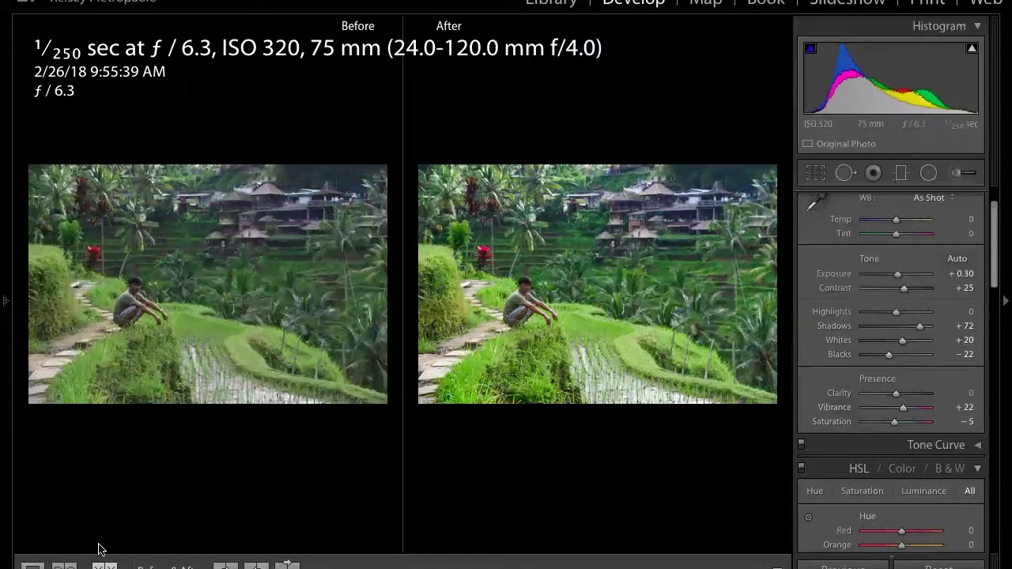
{"action": "left_click", "coordinate": [32, 567]}
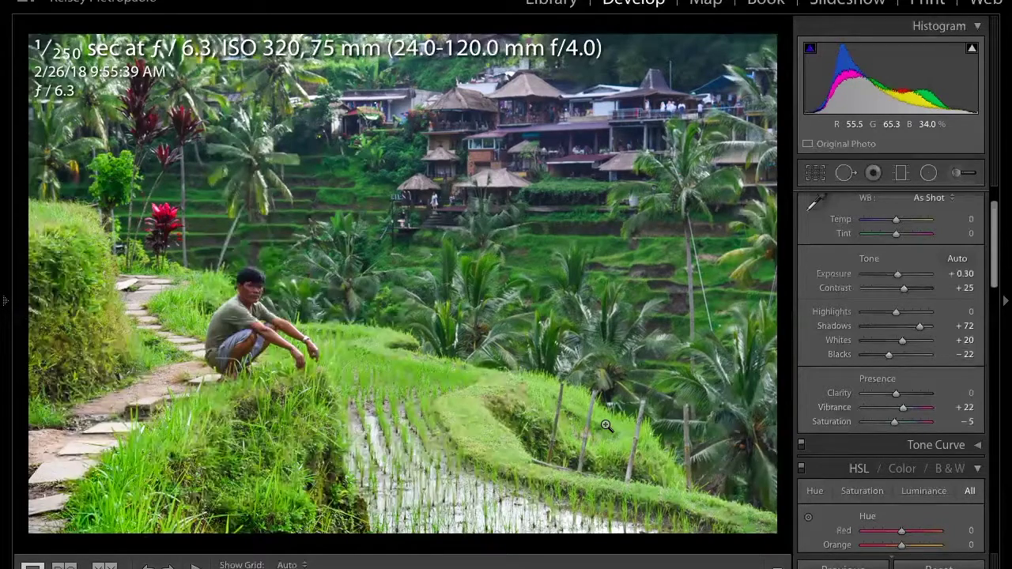
{"action": "key", "text": "backslash"}
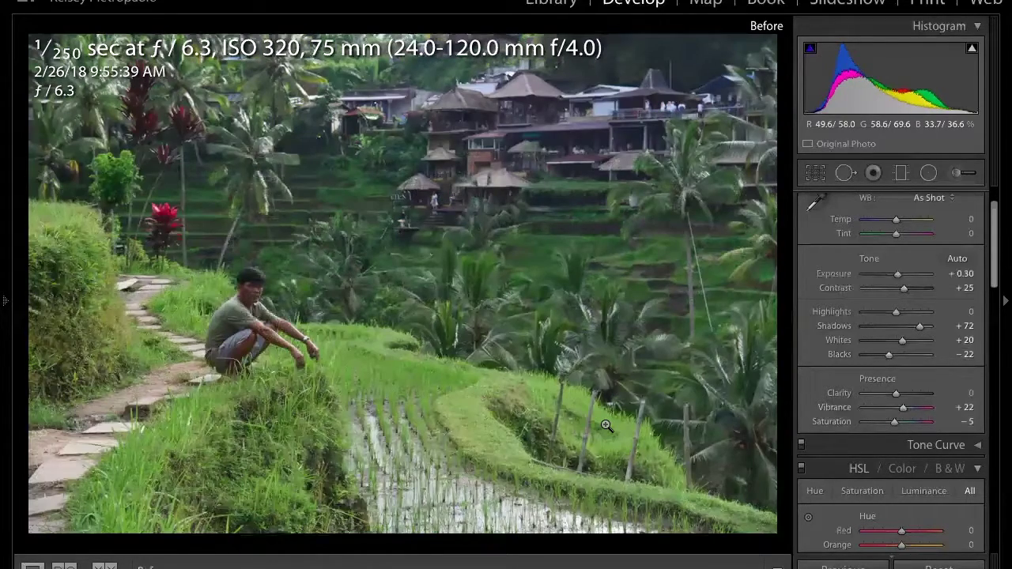
{"action": "key", "text": "backslash"}
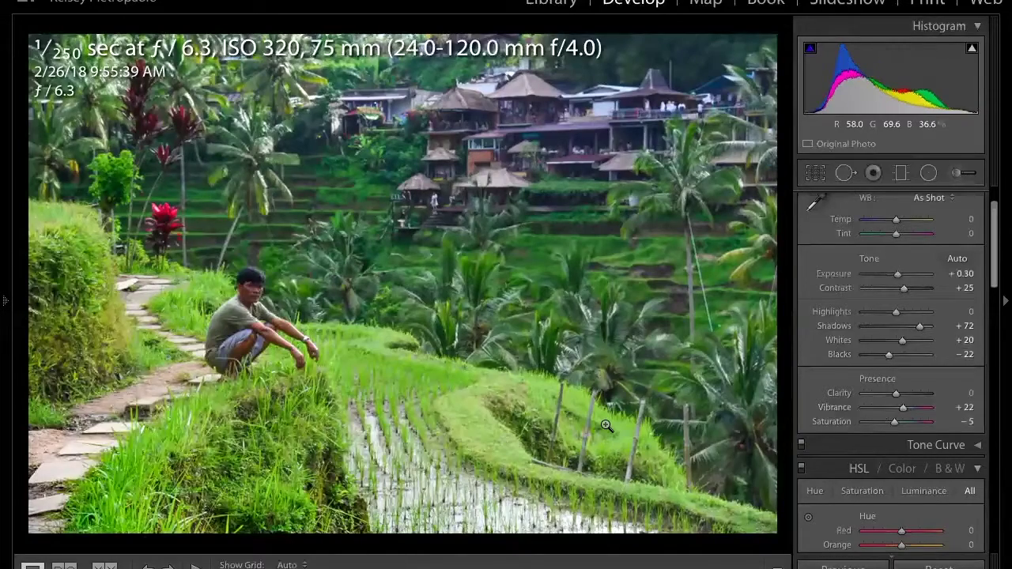
- Add a radial filter around the crouching man and adjust its position so it encloses him
{"action": "scroll", "coordinate": [897, 442], "scroll_direction": "up", "scroll_amount": 1}
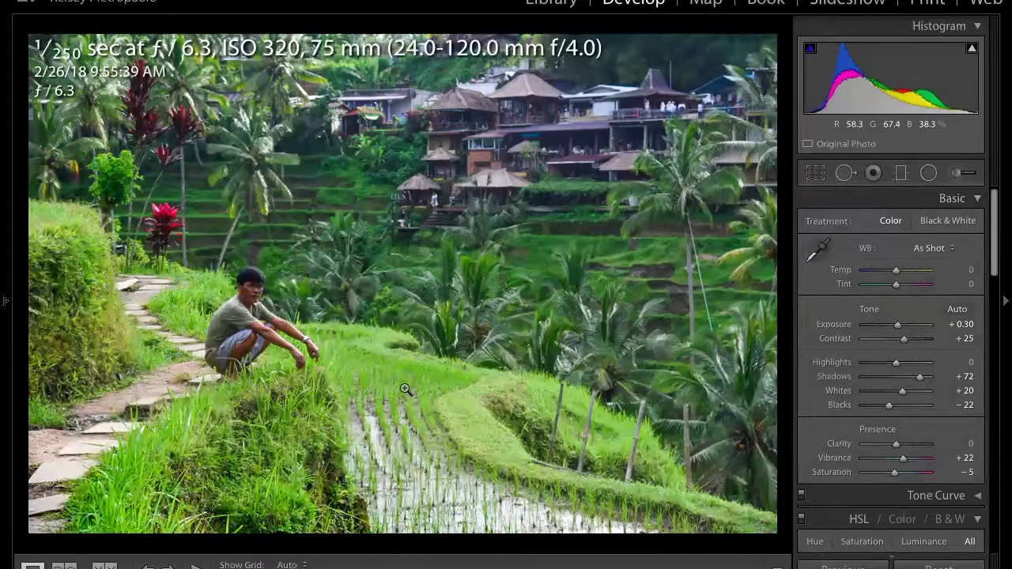
{"action": "left_click", "coordinate": [928, 174]}
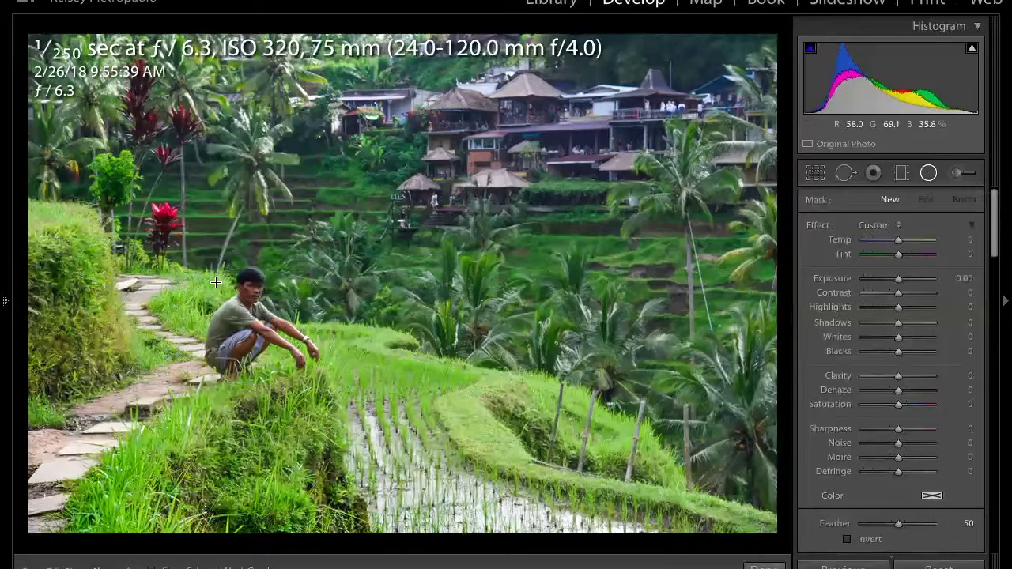
{"action": "left_click_drag", "start_coordinate": [225, 291], "coordinate": [269, 333]}
{"action": "left_click_drag", "start_coordinate": [273, 340], "coordinate": [261, 330]}
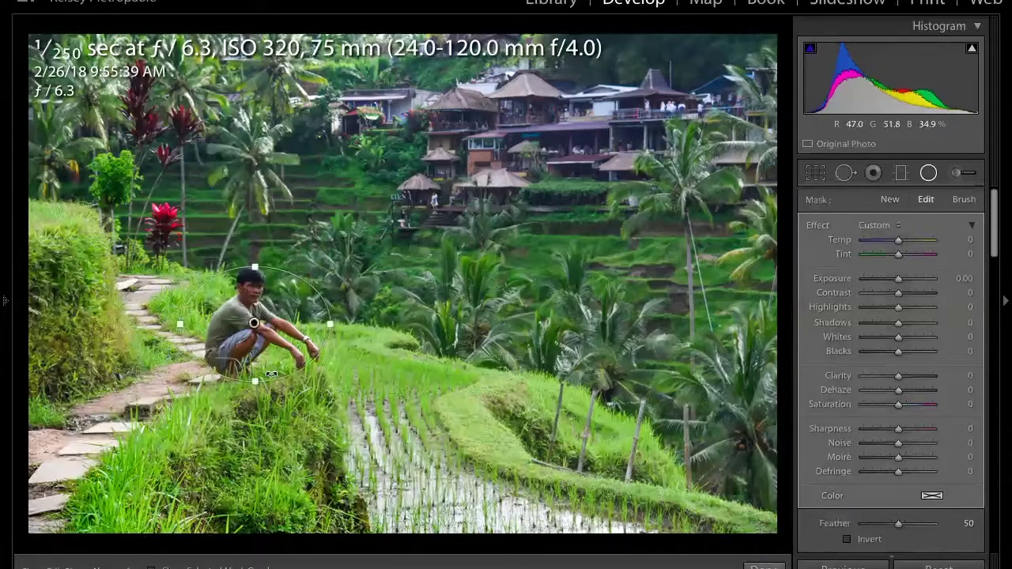
{"action": "left_click_drag", "start_coordinate": [253, 385], "coordinate": [328, 345]}
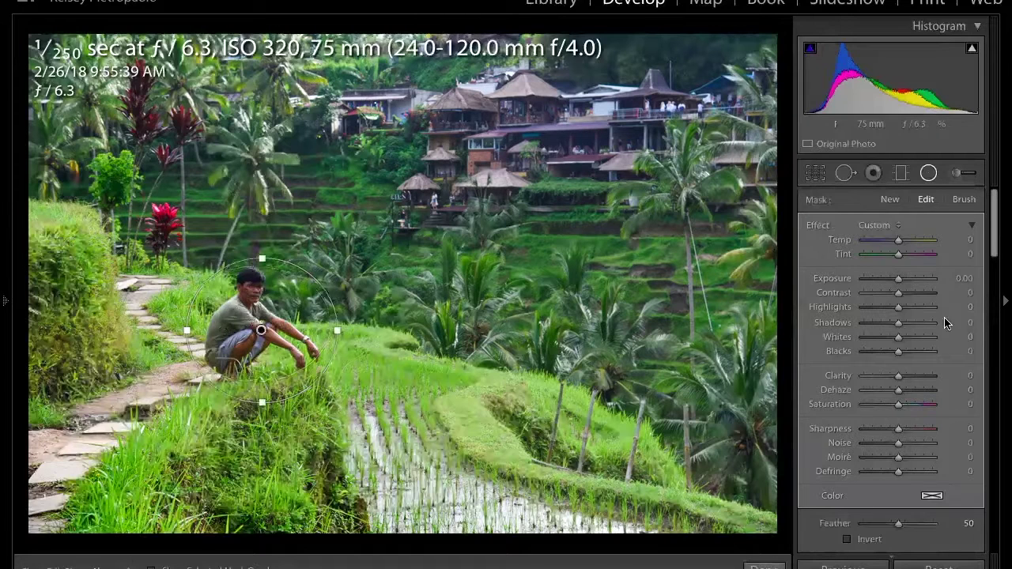
- Try an Exposure of −0.97 on the radial filter and reset it to zero
{"action": "scroll", "coordinate": [910, 423], "scroll_direction": "down", "scroll_amount": 3}
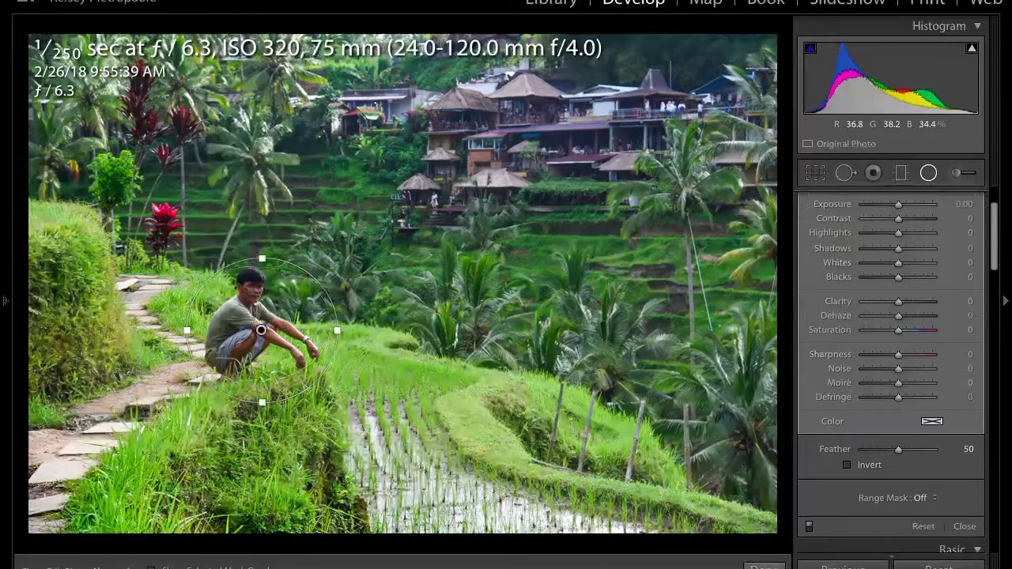
{"action": "scroll", "coordinate": [930, 324], "scroll_direction": "up", "scroll_amount": 2}
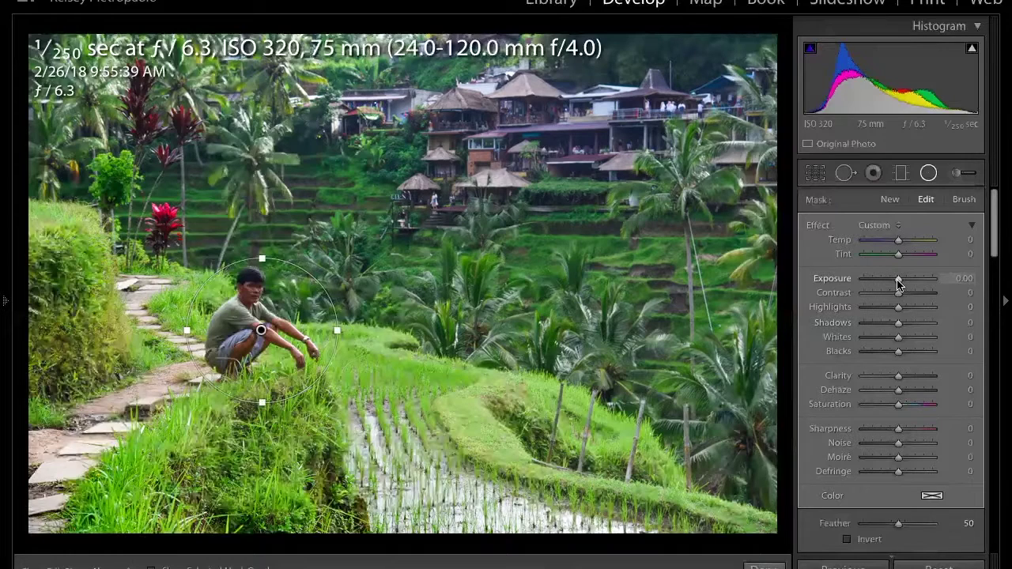
{"action": "left_click_drag", "start_coordinate": [898, 284], "coordinate": [894, 286]}
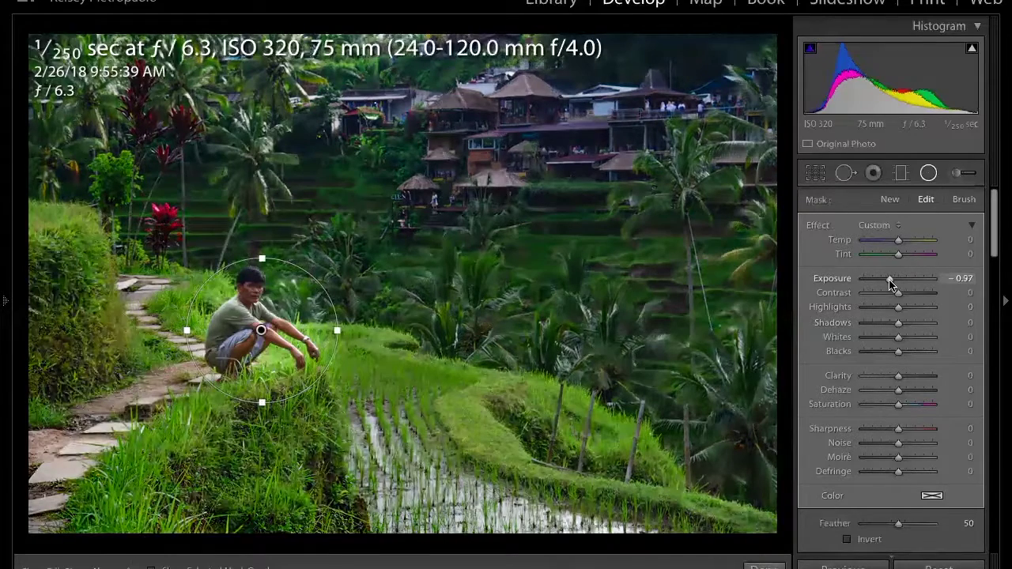
{"action": "double_click", "coordinate": [842, 282]}
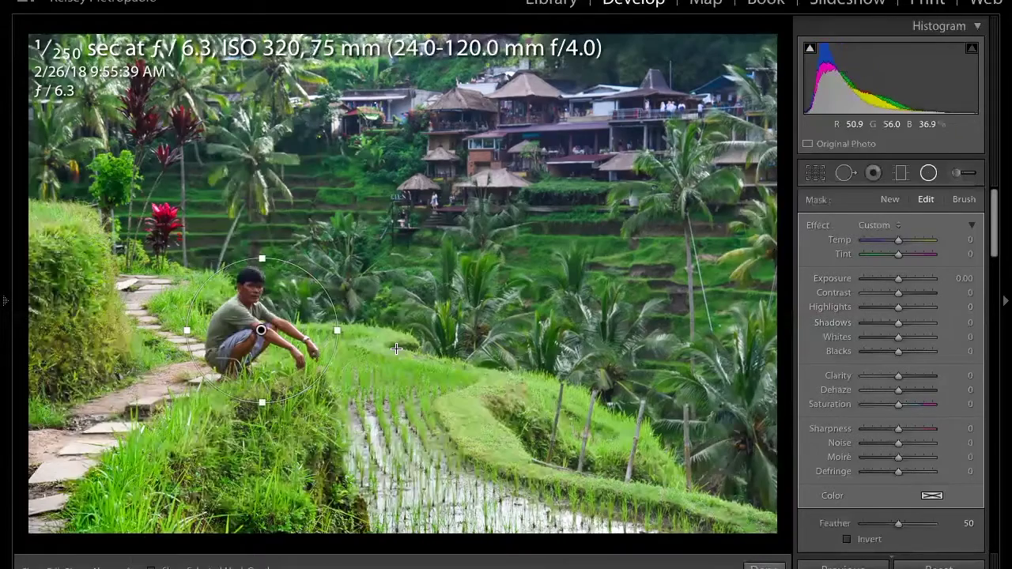
- Make the radial filter around the man slightly taller and set its Exposure to −0.33
{"action": "left_click_drag", "start_coordinate": [262, 259], "coordinate": [261, 248]}
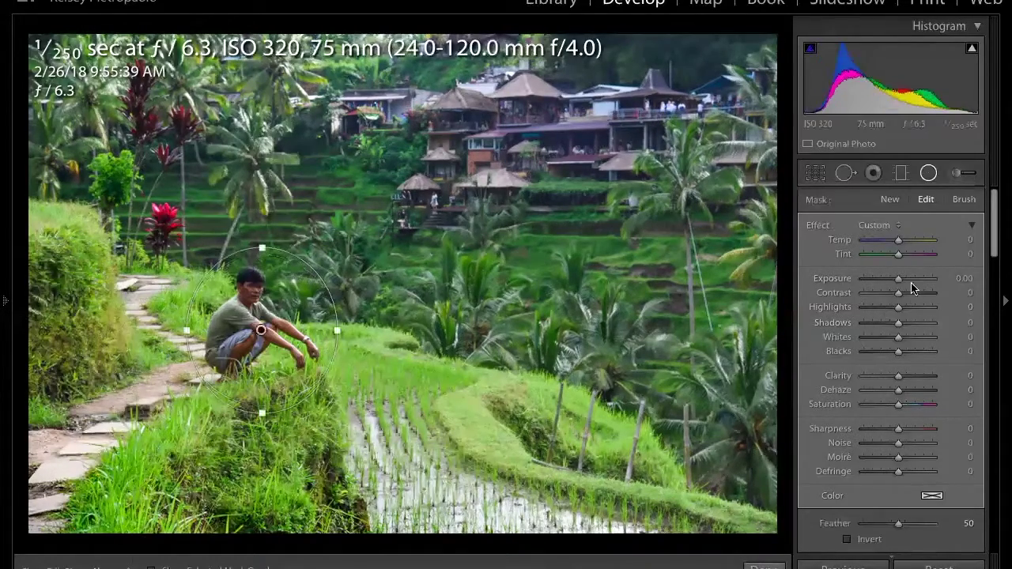
{"action": "mouse_move", "coordinate": [895, 281]}
{"action": "left_mouse_down"}
{"action": "mouse_move", "coordinate": [880, 282]}
{"action": "mouse_move", "coordinate": [891, 282]}
{"action": "left_mouse_up"}
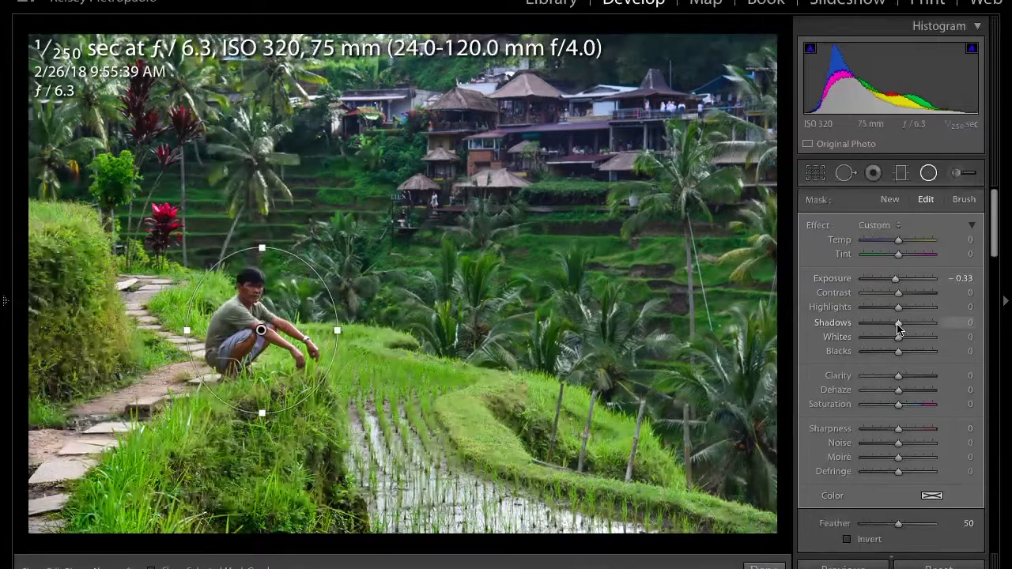
- Set the radial filter's Shadows to −34 and Clarity to −22, and compare the finished adjustment with the original photo
{"action": "left_click_drag", "start_coordinate": [898, 330], "coordinate": [893, 331]}
{"action": "left_click_drag", "start_coordinate": [892, 331], "coordinate": [886, 330]}
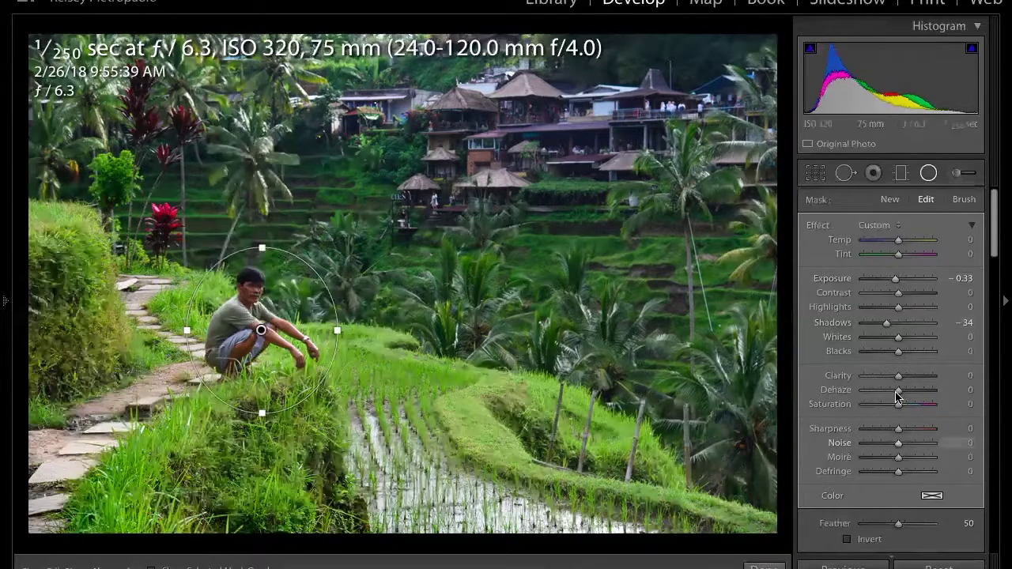
{"action": "left_click_drag", "start_coordinate": [898, 380], "coordinate": [837, 383]}
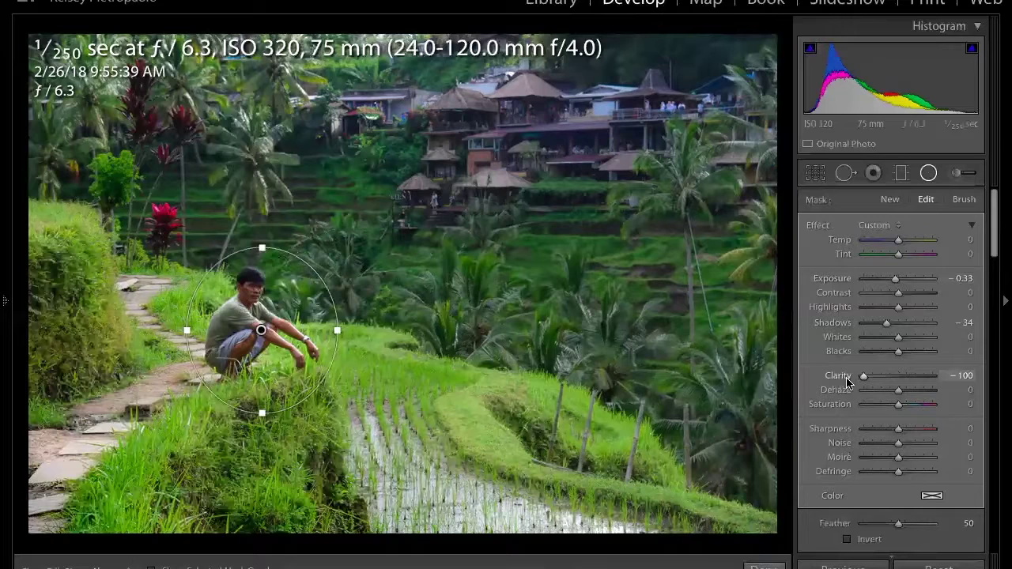
{"action": "left_click_drag", "start_coordinate": [860, 380], "coordinate": [887, 380]}
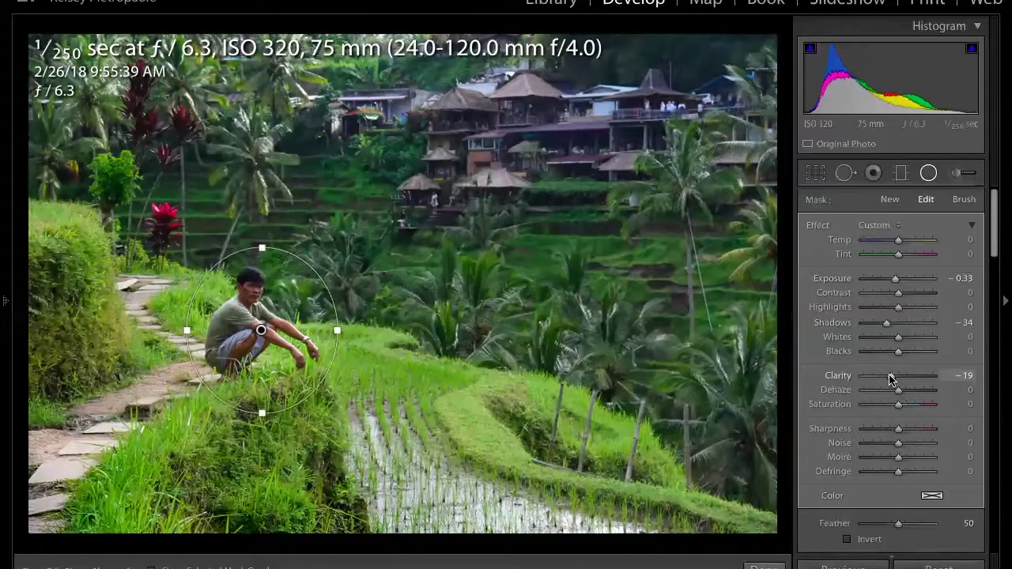
{"action": "left_click_drag", "start_coordinate": [890, 378], "coordinate": [888, 379]}
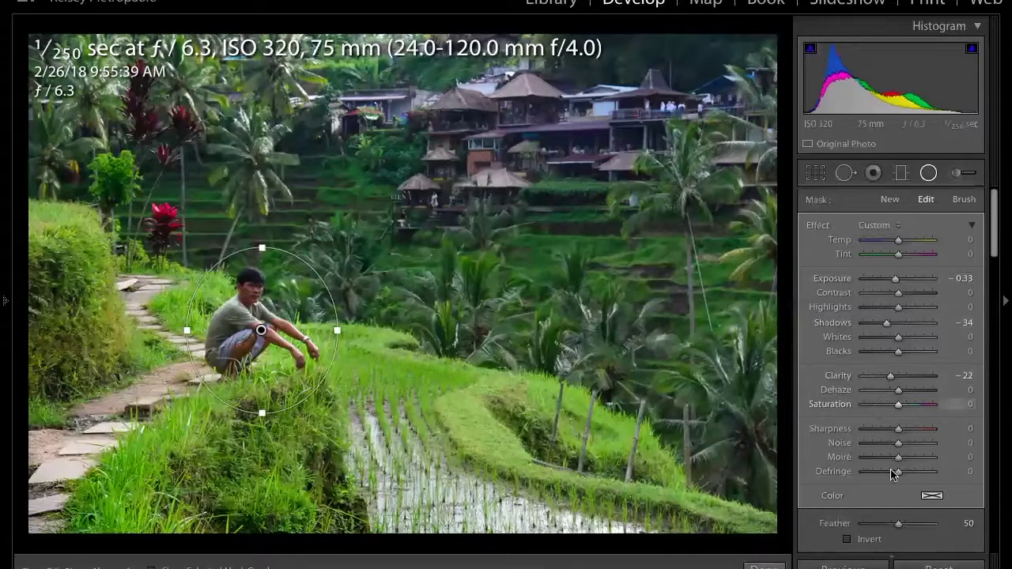
{"action": "left_click", "coordinate": [761, 566]}
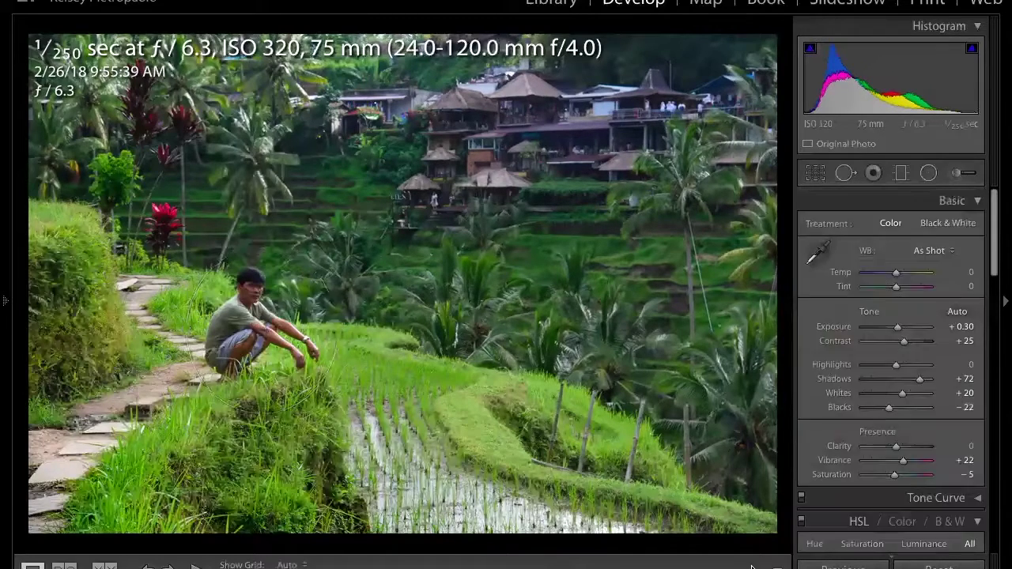
{"action": "key", "text": "backslash"}
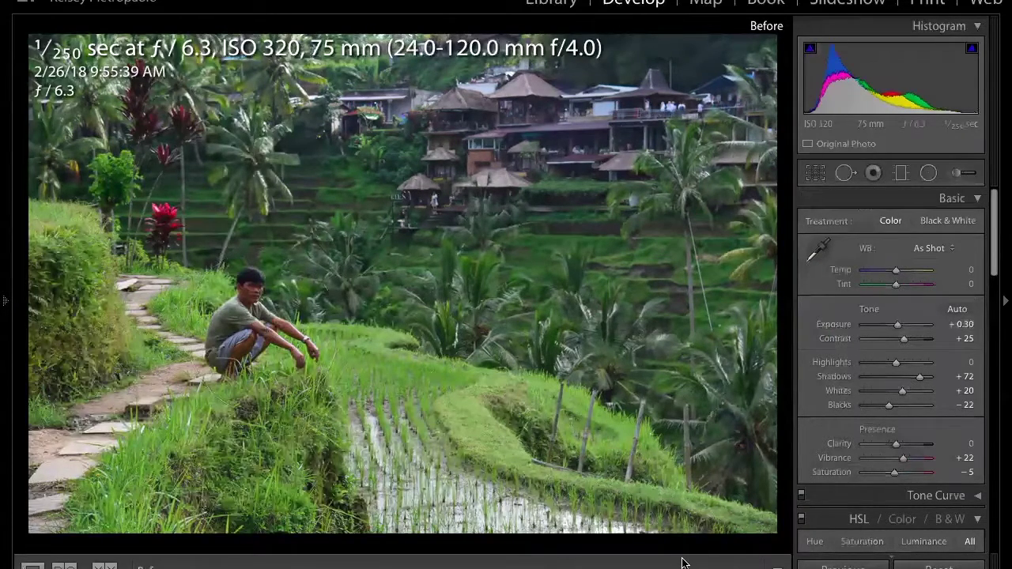
{"action": "key", "text": "backslash"}
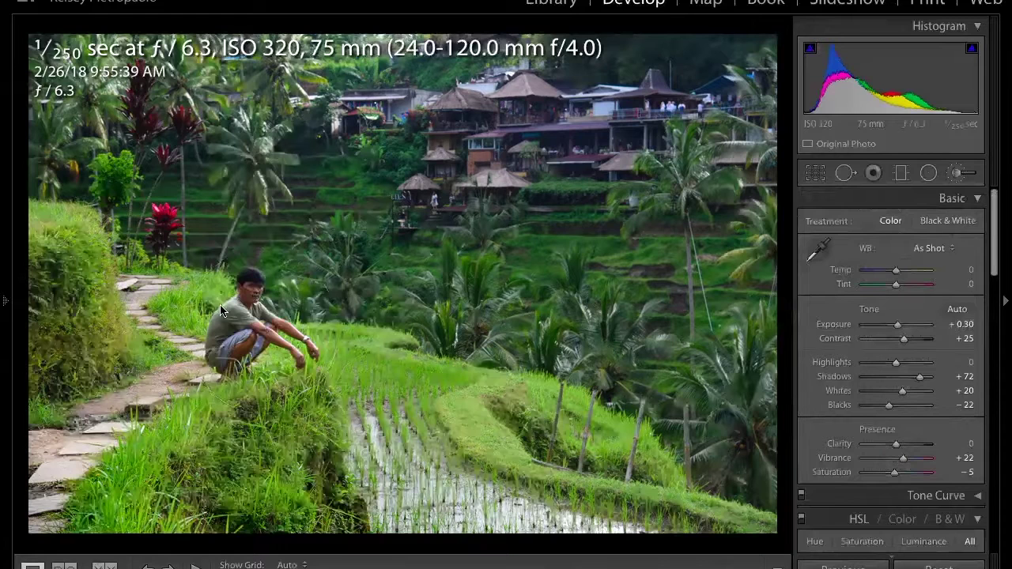
- Paint a new adjustment brush mask over the crouching man's body and head, using a brush size of 4.6
{"action": "key", "text": "k"}
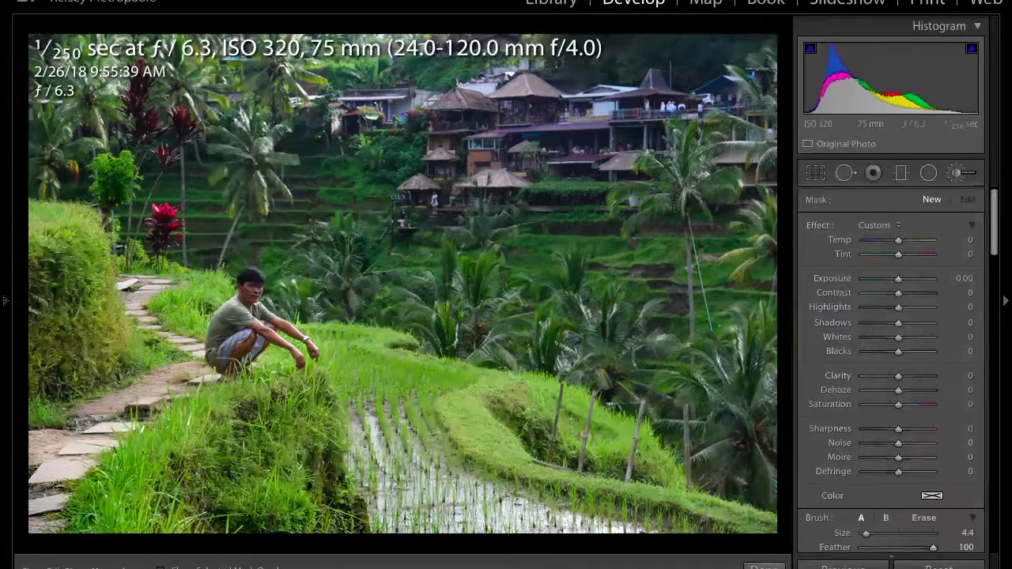
{"action": "key", "text": "o"}
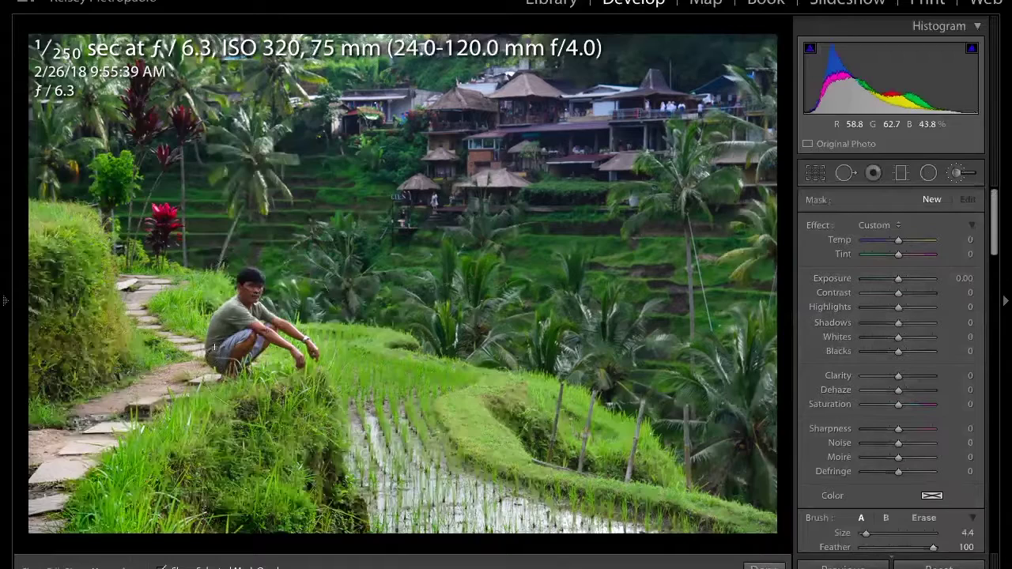
{"action": "left_click", "coordinate": [211, 349]}
{"action": "mouse_move", "coordinate": [217, 324]}
{"action": "left_mouse_down"}
{"action": "mouse_move", "coordinate": [250, 293]}
{"action": "mouse_move", "coordinate": [251, 275]}
{"action": "left_mouse_up"}
{"action": "scroll", "coordinate": [546, 301], "scroll_direction": "up", "scroll_amount": 1}
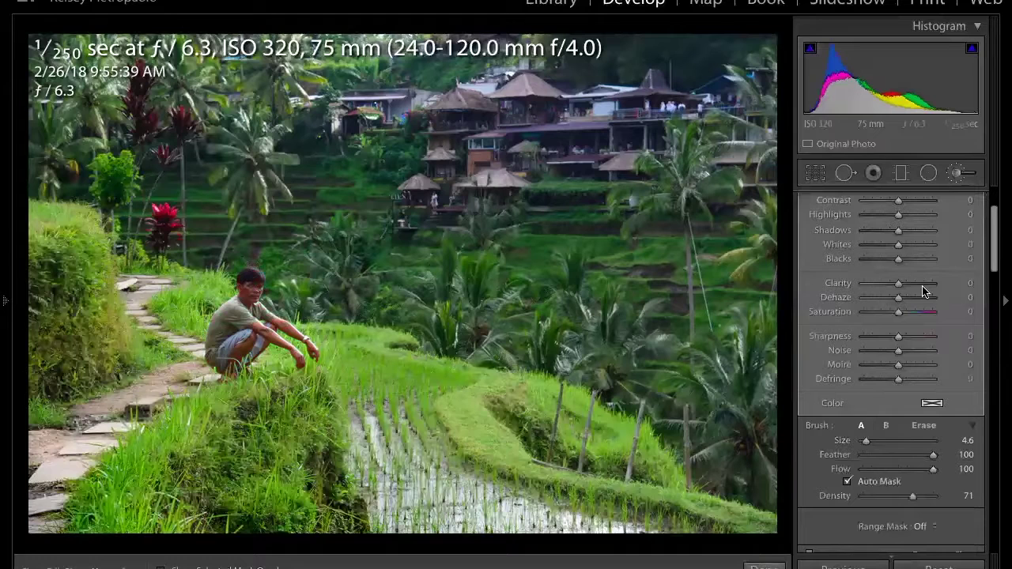
- Set the brush adjustment on the man to Exposure 0.72, Contrast 55 and Shadows 50, and finish the brush edit
{"action": "scroll", "coordinate": [915, 298], "scroll_direction": "up", "scroll_amount": 1}
{"action": "scroll", "coordinate": [911, 284], "scroll_direction": "up", "scroll_amount": 3}
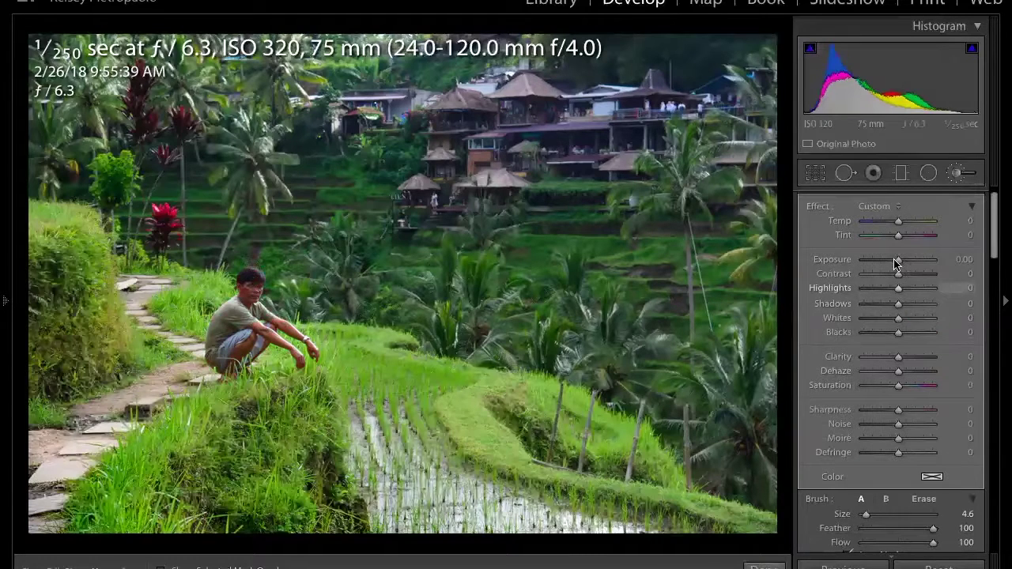
{"action": "left_click_drag", "start_coordinate": [897, 264], "coordinate": [903, 264]}
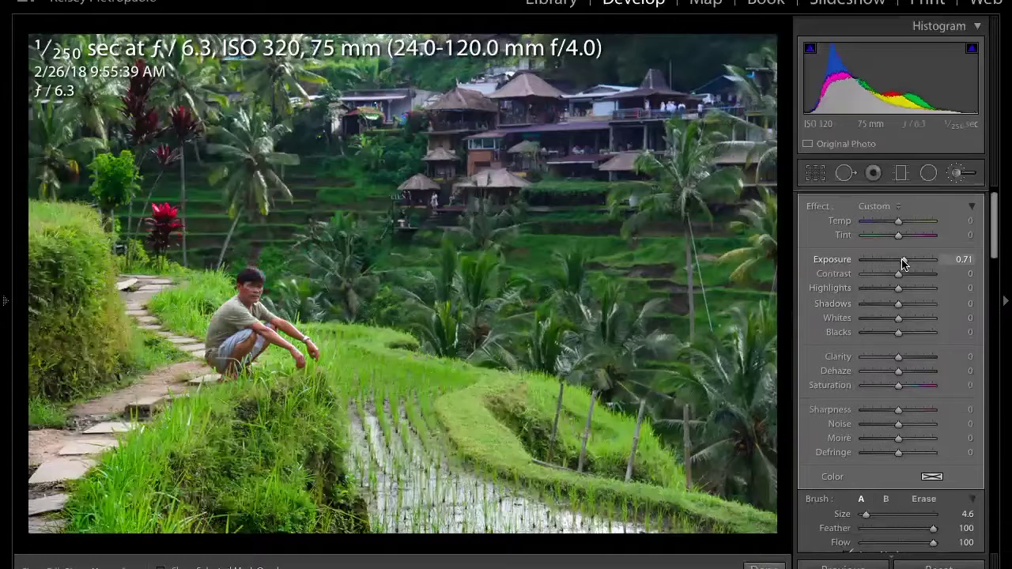
{"action": "left_click_drag", "start_coordinate": [904, 263], "coordinate": [917, 266]}
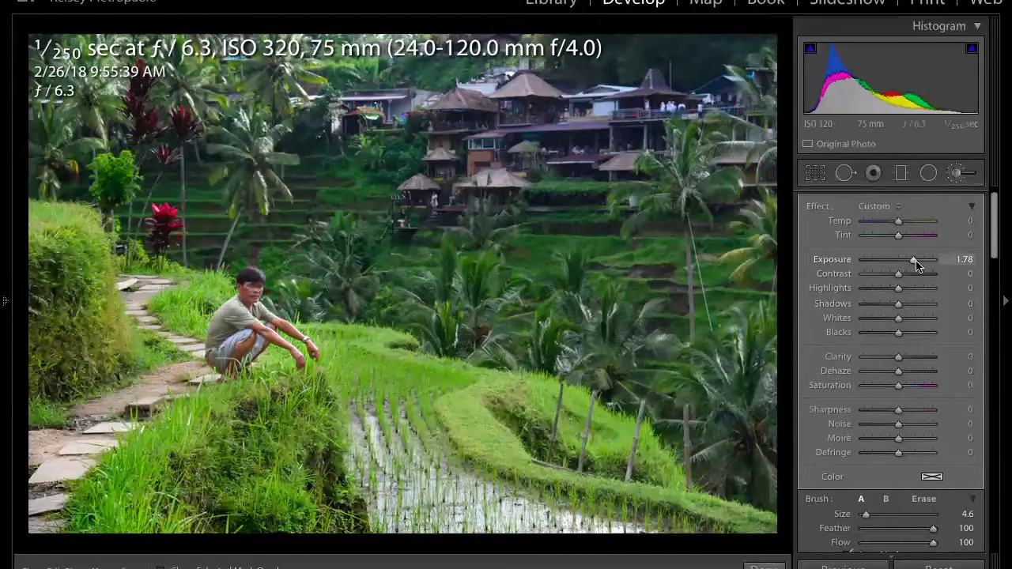
{"action": "left_click_drag", "start_coordinate": [916, 265], "coordinate": [915, 307]}
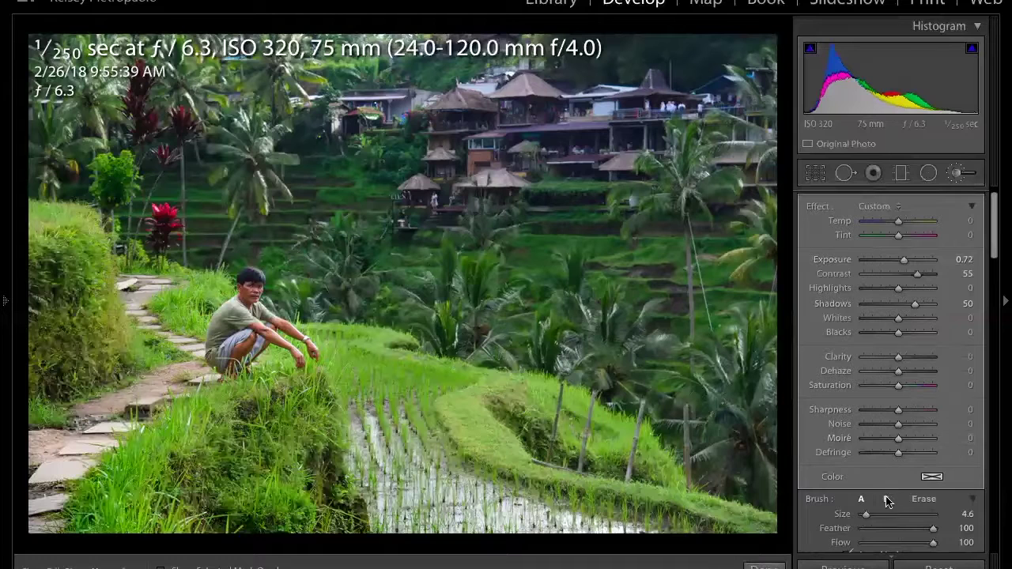
{"action": "left_click", "coordinate": [761, 567]}
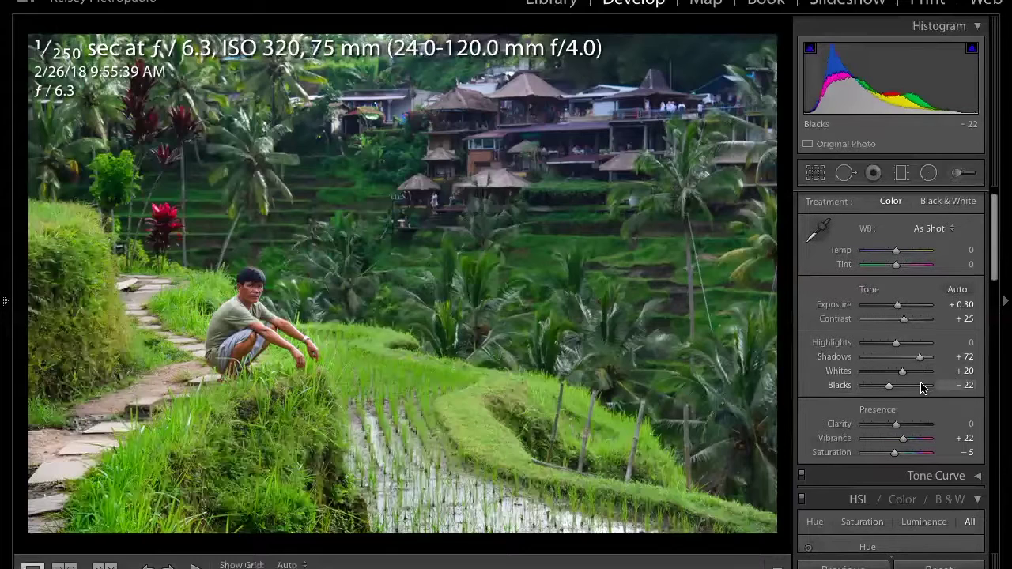
- Set the Post-Crop Vignetting Amount to −15 and compare the photo with its original version
{"action": "scroll", "coordinate": [922, 387], "scroll_direction": "down", "scroll_amount": 1}
{"action": "scroll", "coordinate": [922, 387], "scroll_direction": "down", "scroll_amount": 2}
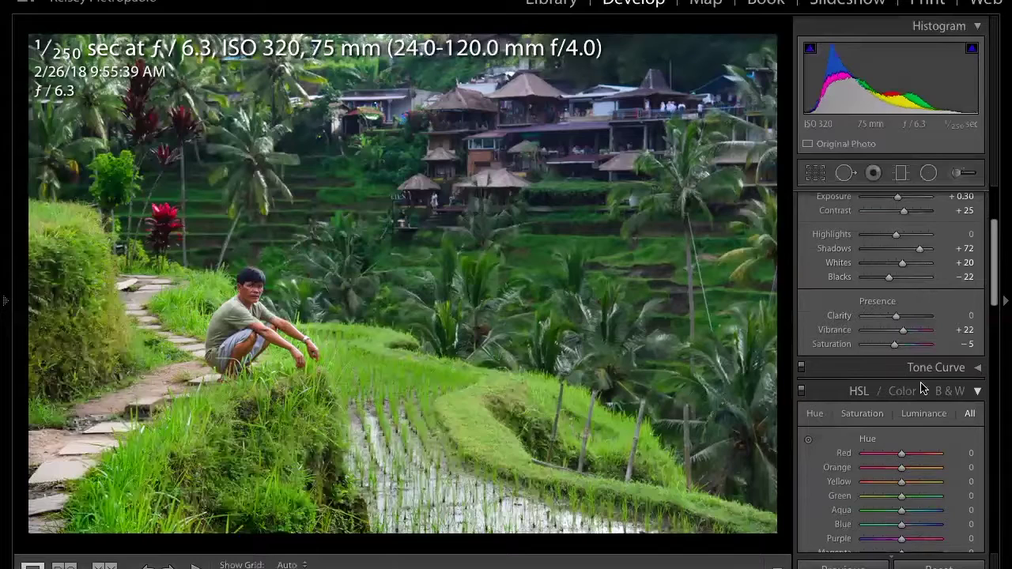
{"action": "scroll", "coordinate": [921, 388], "scroll_direction": "down", "scroll_amount": 15}
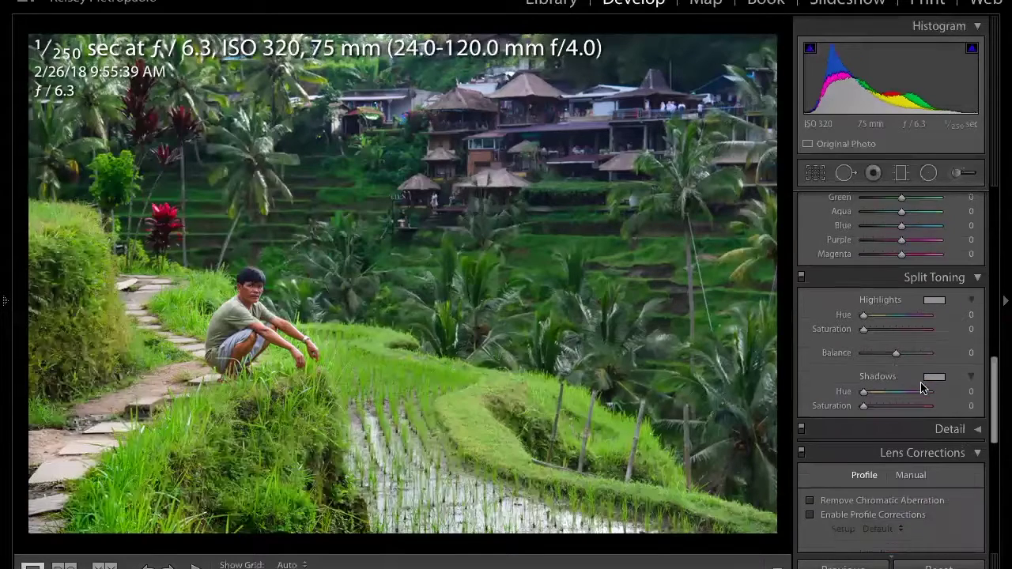
{"action": "scroll", "coordinate": [922, 388], "scroll_direction": "down", "scroll_amount": 12}
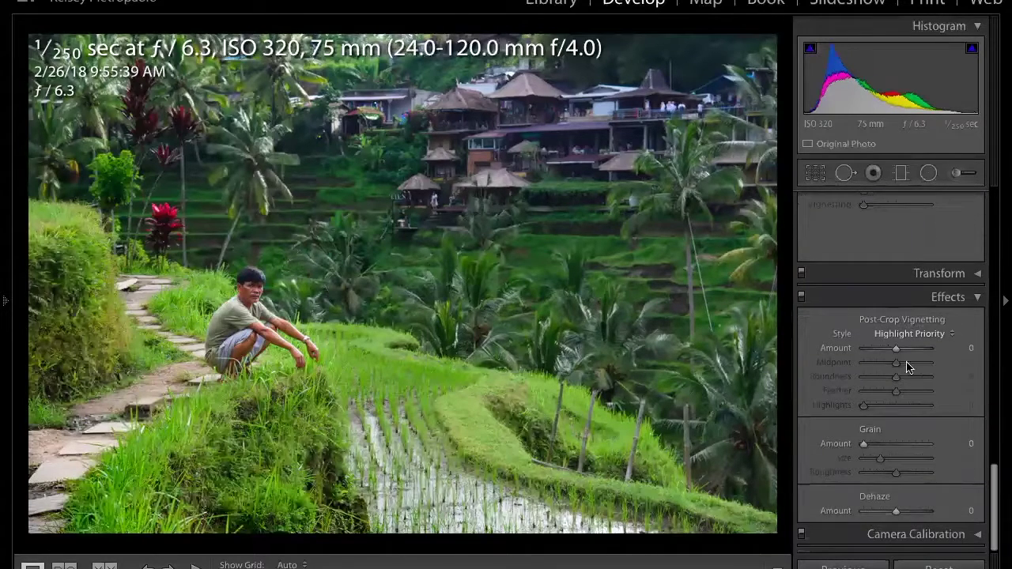
{"action": "left_click_drag", "start_coordinate": [896, 348], "coordinate": [892, 354]}
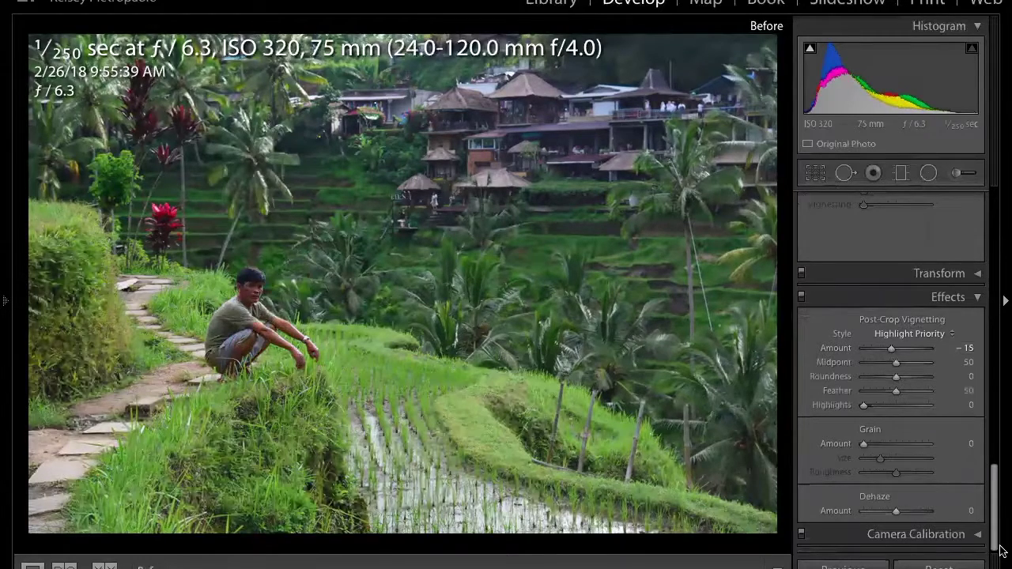
{"action": "key", "text": "backslash"}
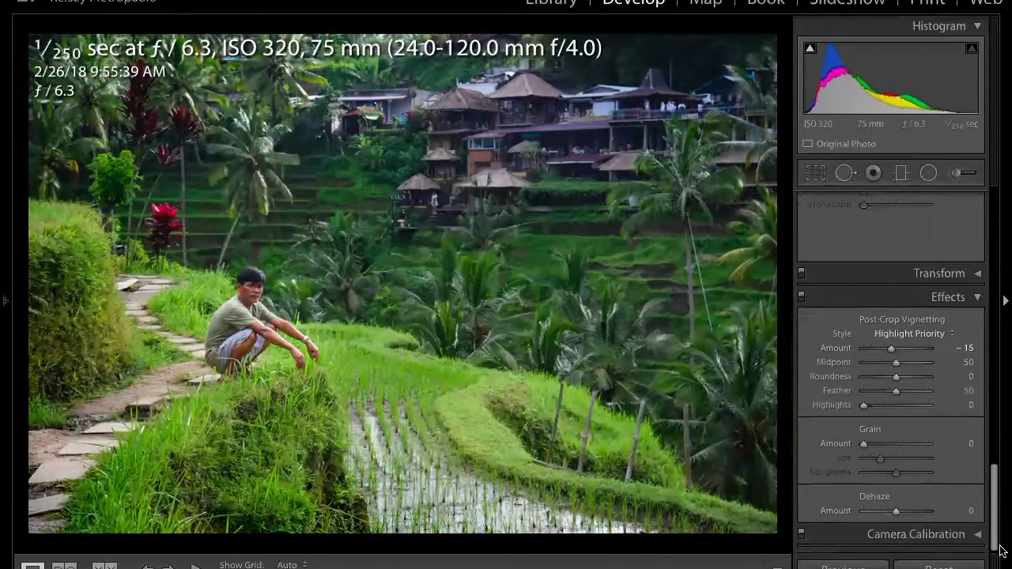